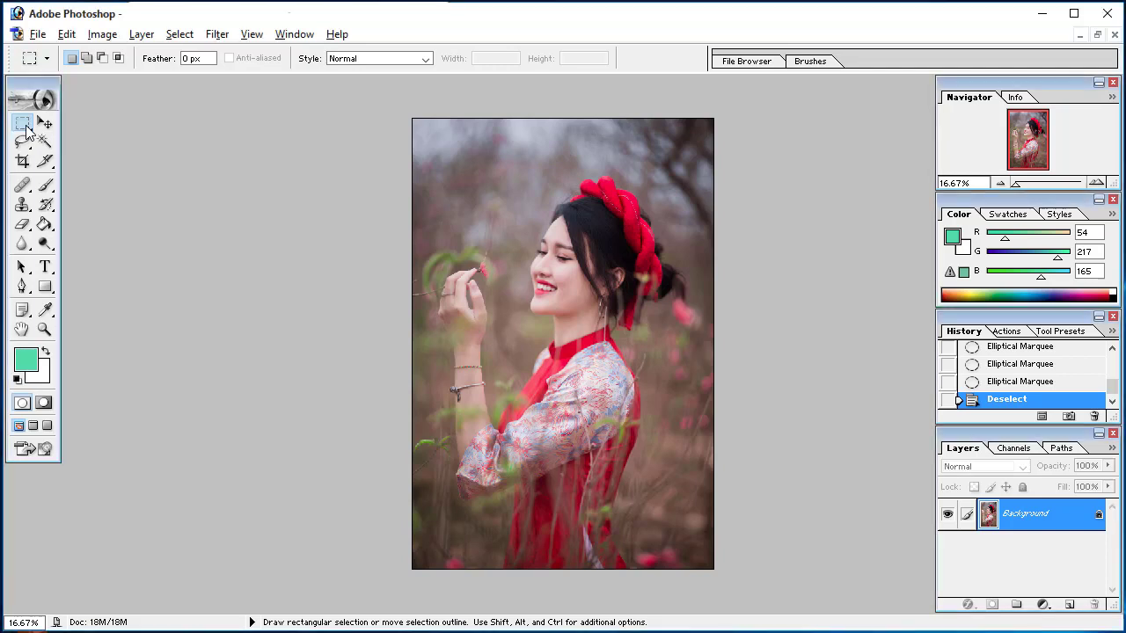
# Draw a rectangular marquee selection over the woman's raised hand and face
pyautogui.click(25, 130)
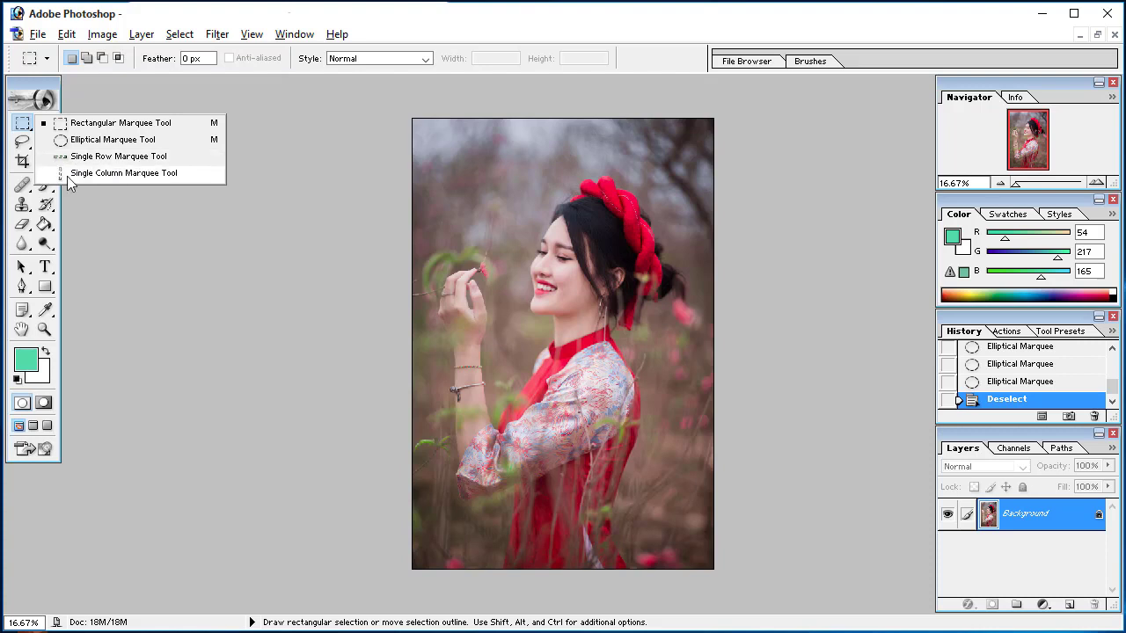
pyautogui.press('m')
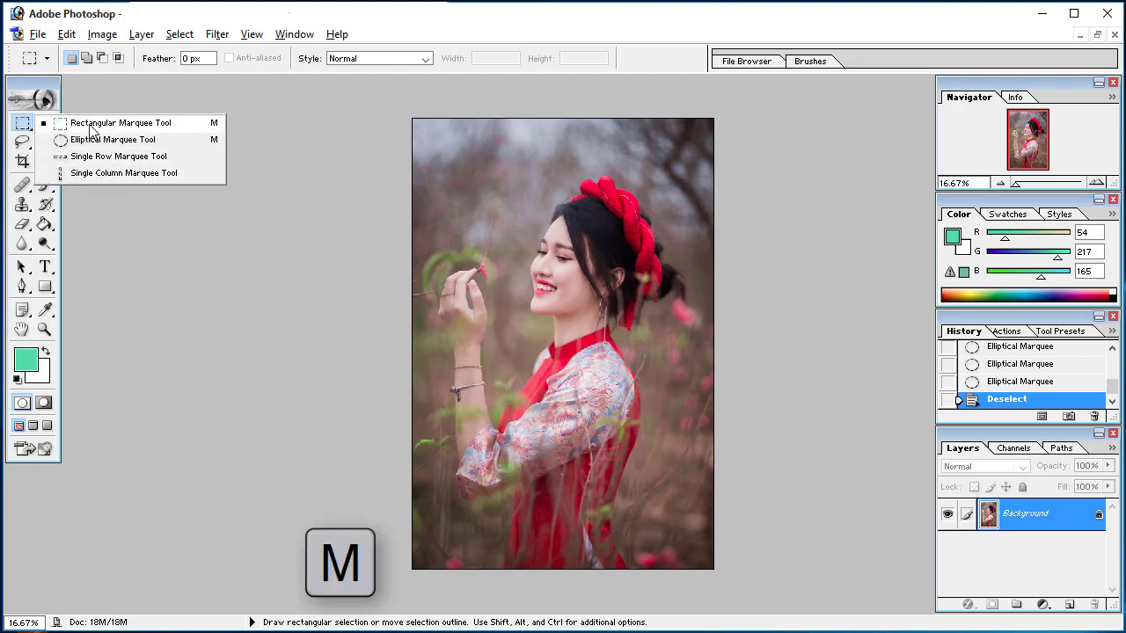
pyautogui.click(91, 130)
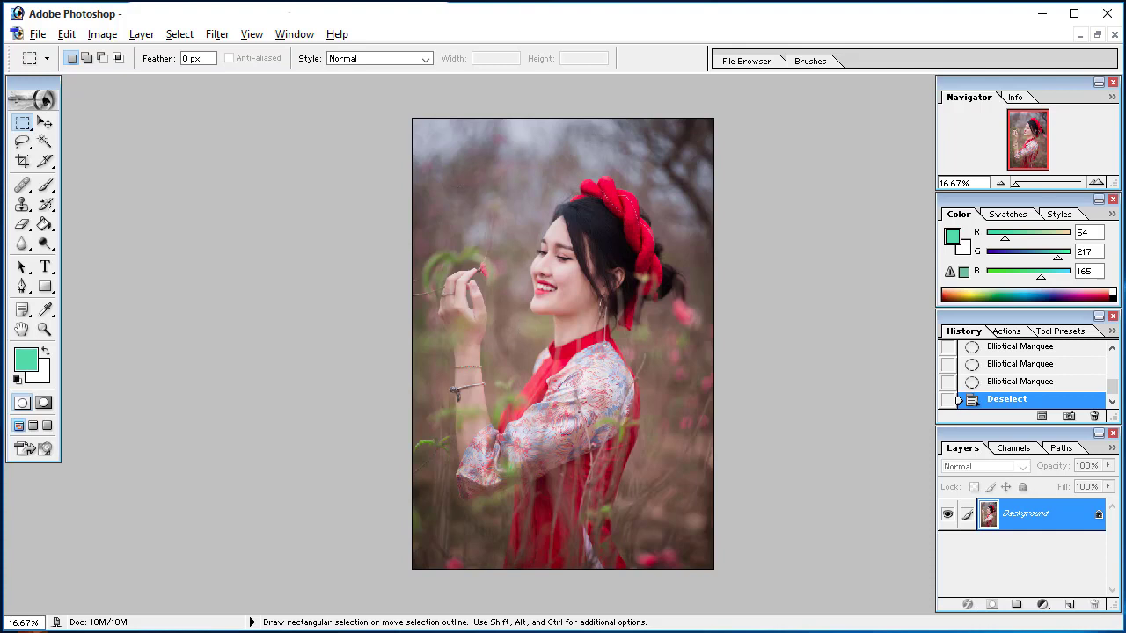
pyautogui.moveTo(583, 326); pyautogui.dragTo(597, 345)
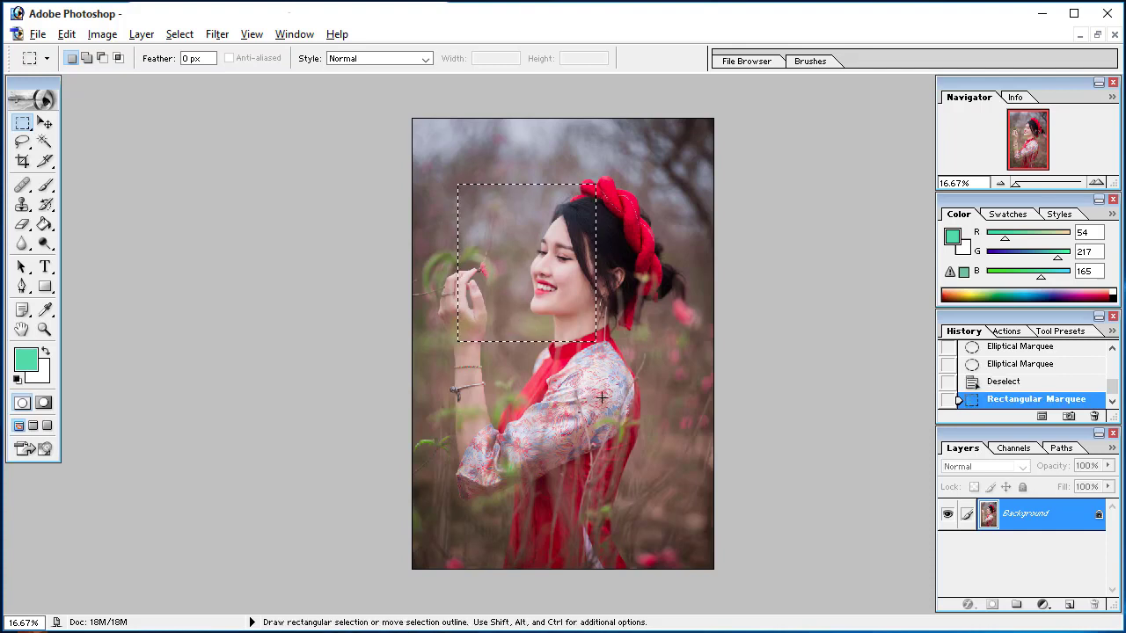
# Draw a new rectangular selection over the woman's torso and move its outline up over her face
pyautogui.moveTo(478, 370); pyautogui.dragTo(623, 525)
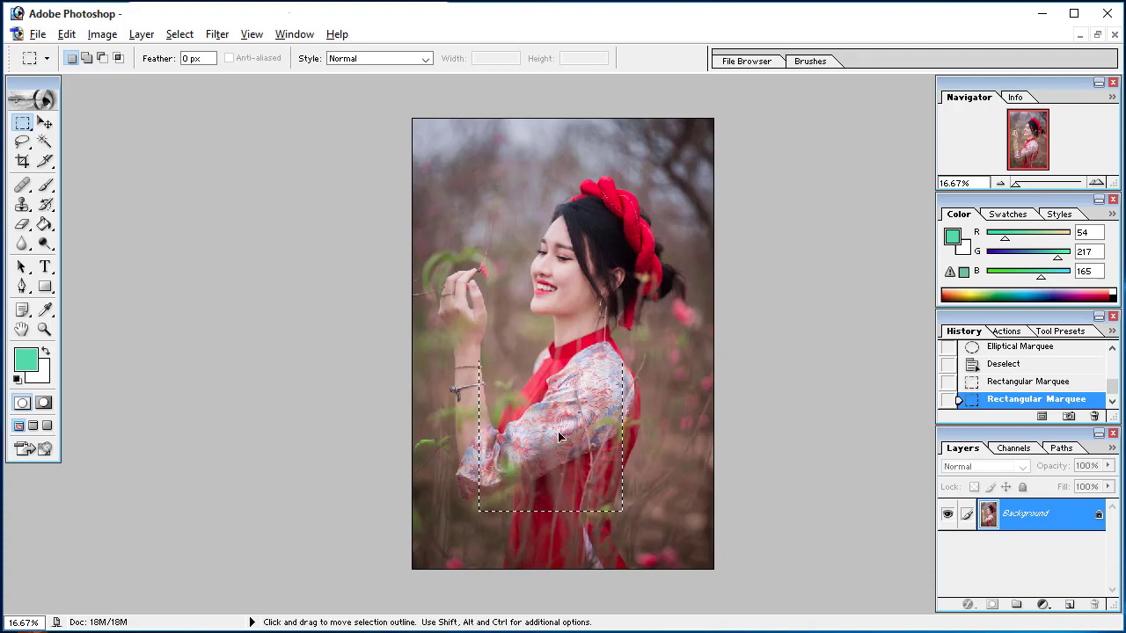
pyautogui.moveTo(563, 464); pyautogui.dragTo(556, 260)
pyautogui.moveTo(579, 295); pyautogui.dragTo(546, 255)
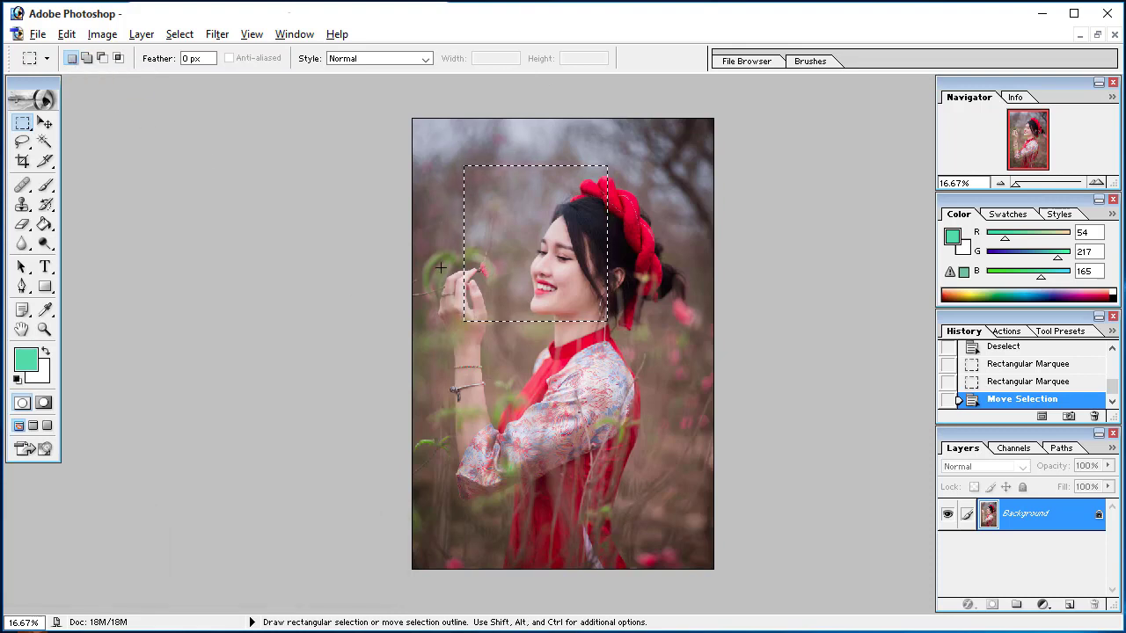
# Redraw the rectangular selection several times over the hand, face and torso, ending with one tightly around the face
pyautogui.moveTo(586, 474); pyautogui.dragTo(586, 473)
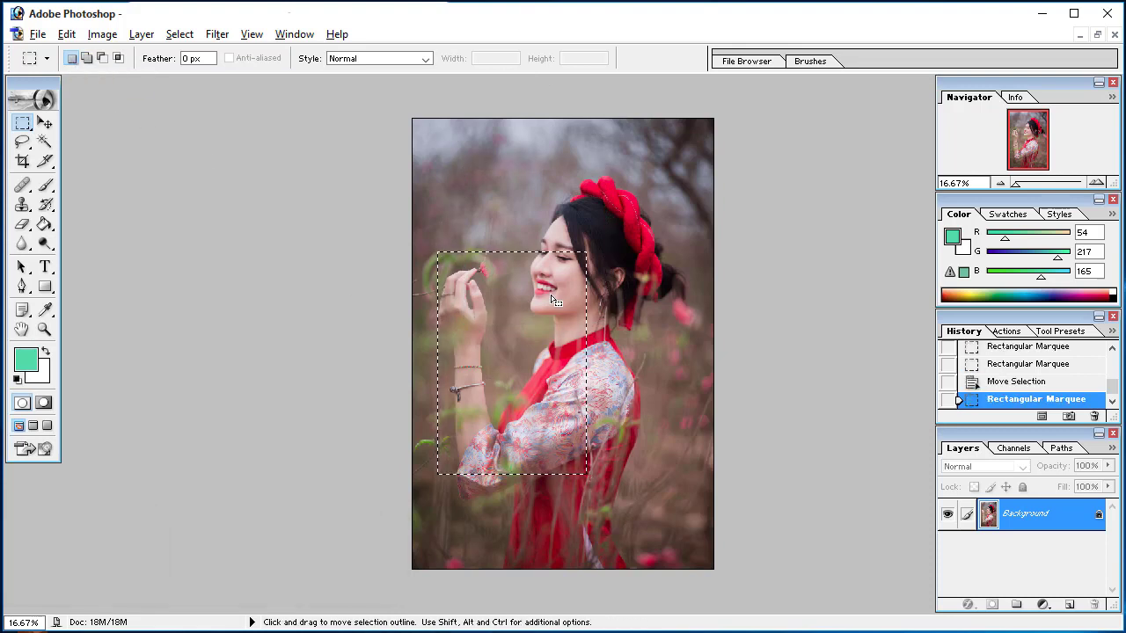
pyautogui.moveTo(487, 195); pyautogui.dragTo(487, 195)
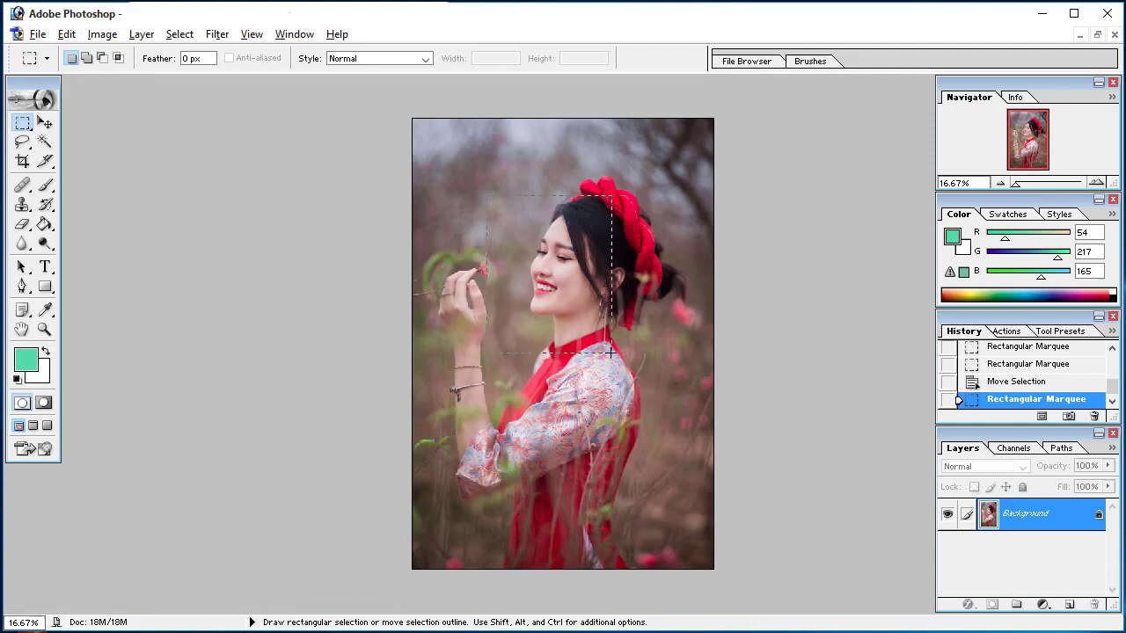
pyautogui.moveTo(611, 352); pyautogui.dragTo(611, 353)
pyautogui.click(475, 313)
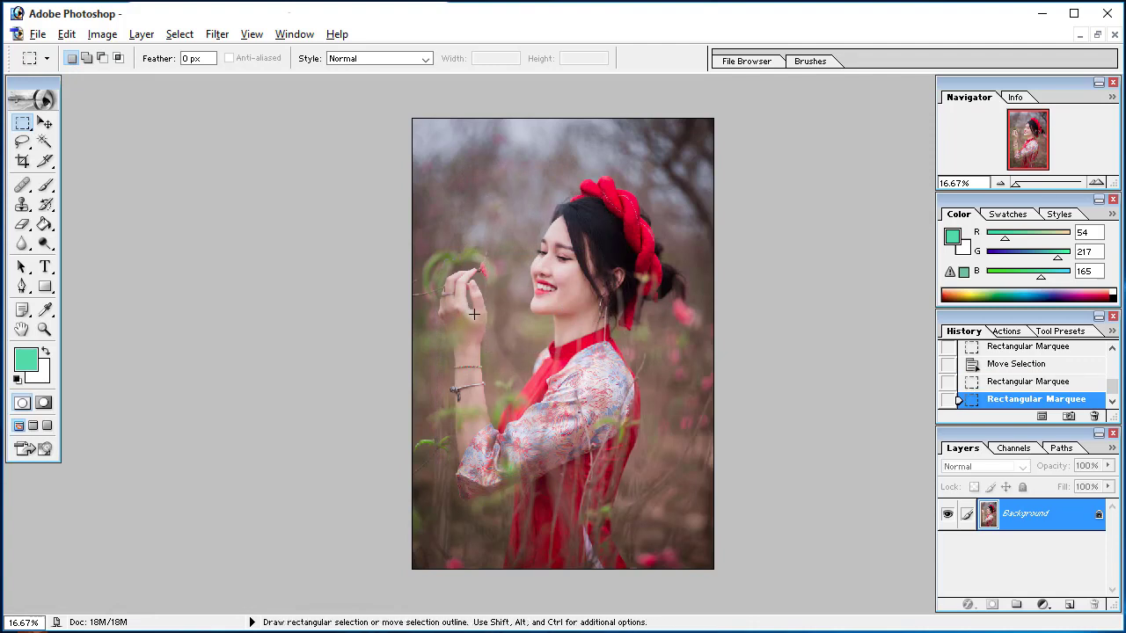
pyautogui.moveTo(572, 435); pyautogui.dragTo(573, 435)
pyautogui.moveTo(513, 205); pyautogui.dragTo(590, 335)
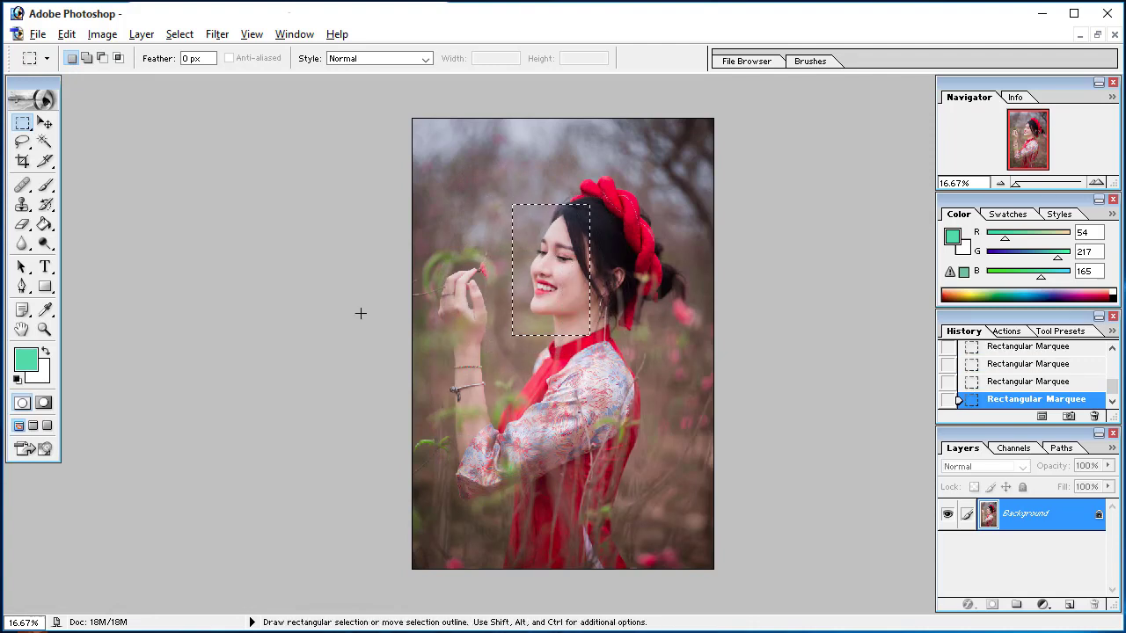
# Add two overlapping rectangles to the face selection, one at its upper left and one below it
pyautogui.click(86, 58)
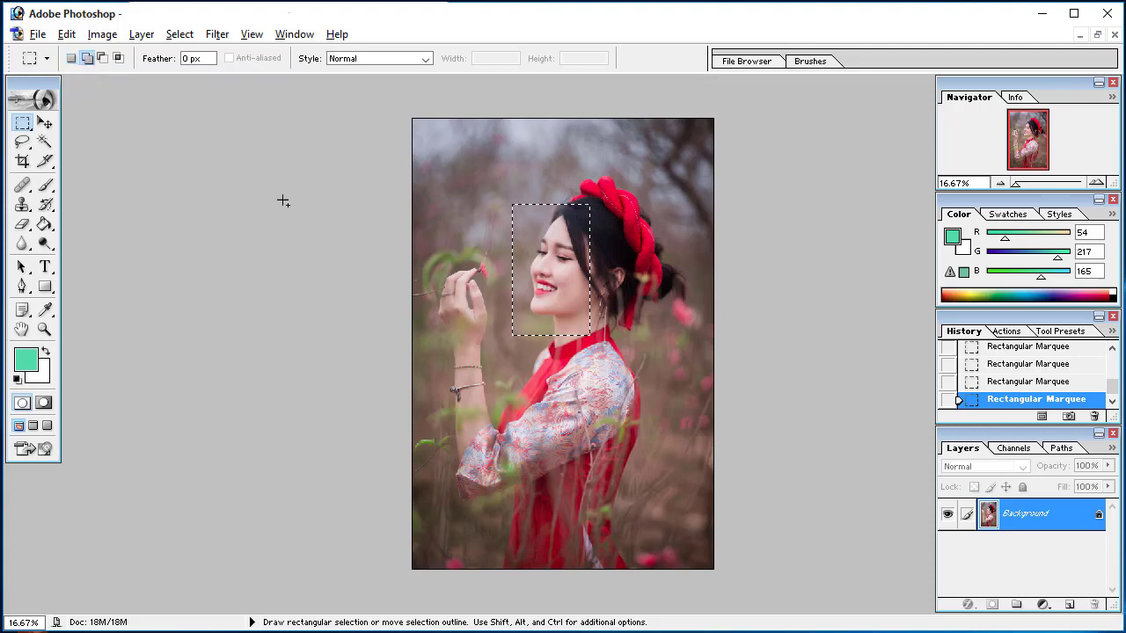
pyautogui.moveTo(548, 261); pyautogui.dragTo(551, 262)
pyautogui.moveTo(558, 352); pyautogui.dragTo(581, 417)
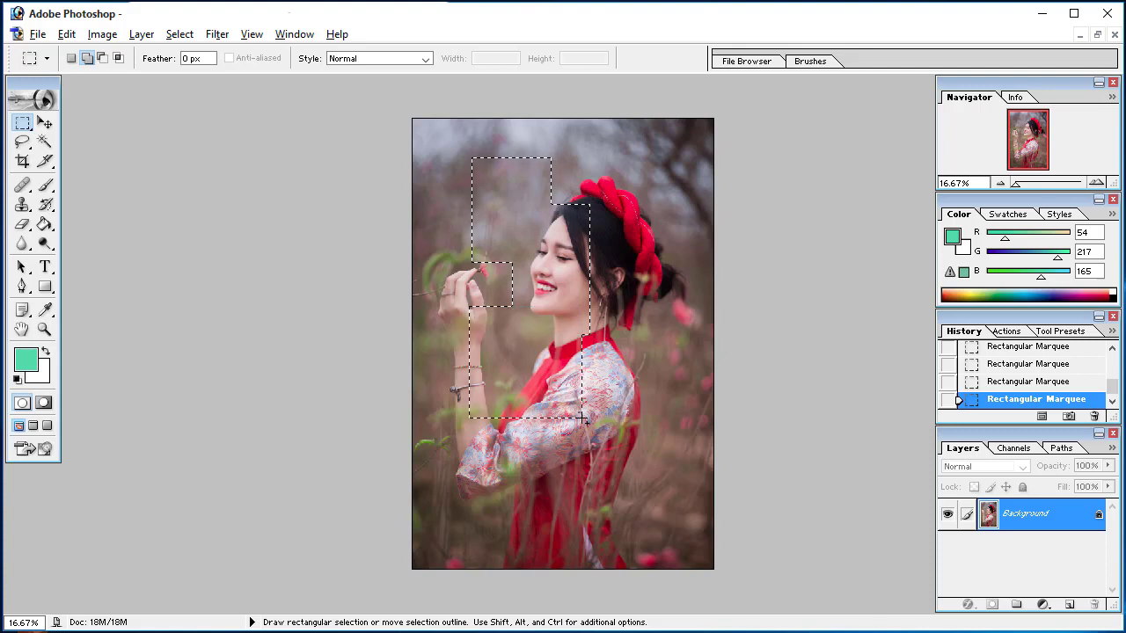
# Subtract rectangular areas from the upper-left part of the combined selection around the face
pyautogui.click(103, 59)
pyautogui.moveTo(519, 226); pyautogui.dragTo(519, 226)
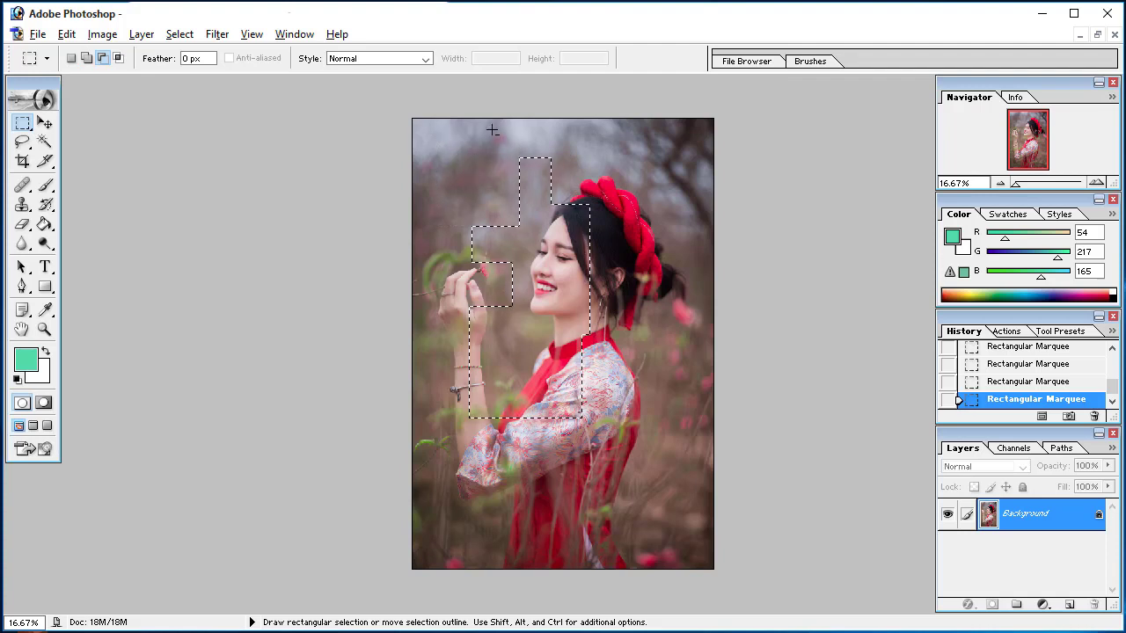
pyautogui.moveTo(490, 124); pyautogui.dragTo(506, 163)
pyautogui.moveTo(607, 256); pyautogui.dragTo(614, 268)
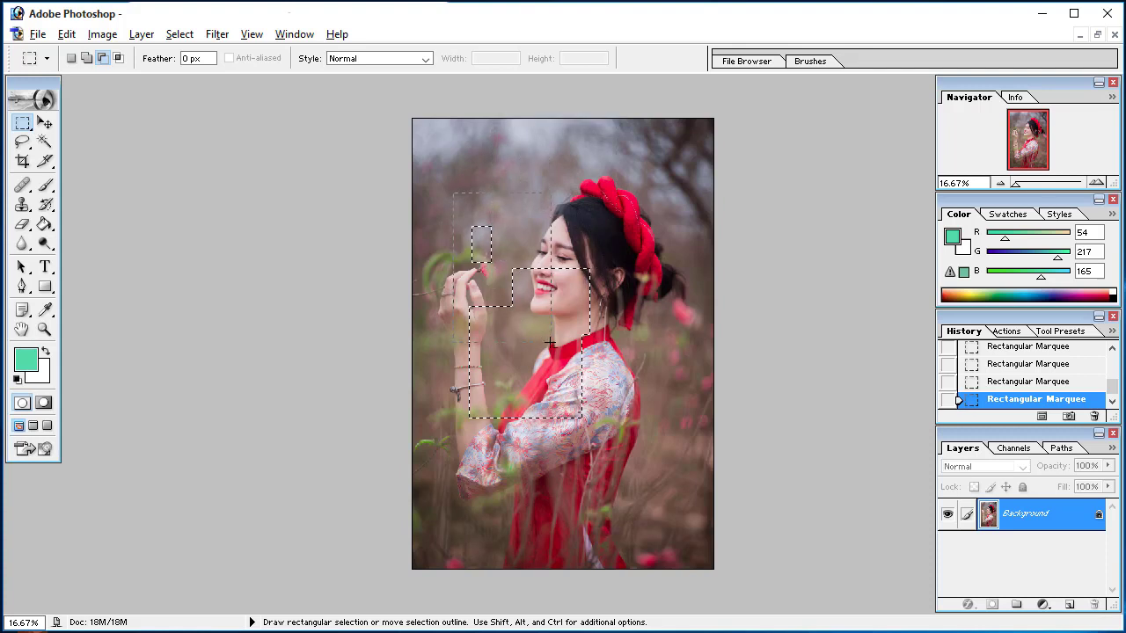
# Intersect the selection with a new rectangle over the face to keep only the area around the cheek
pyautogui.click(121, 60)
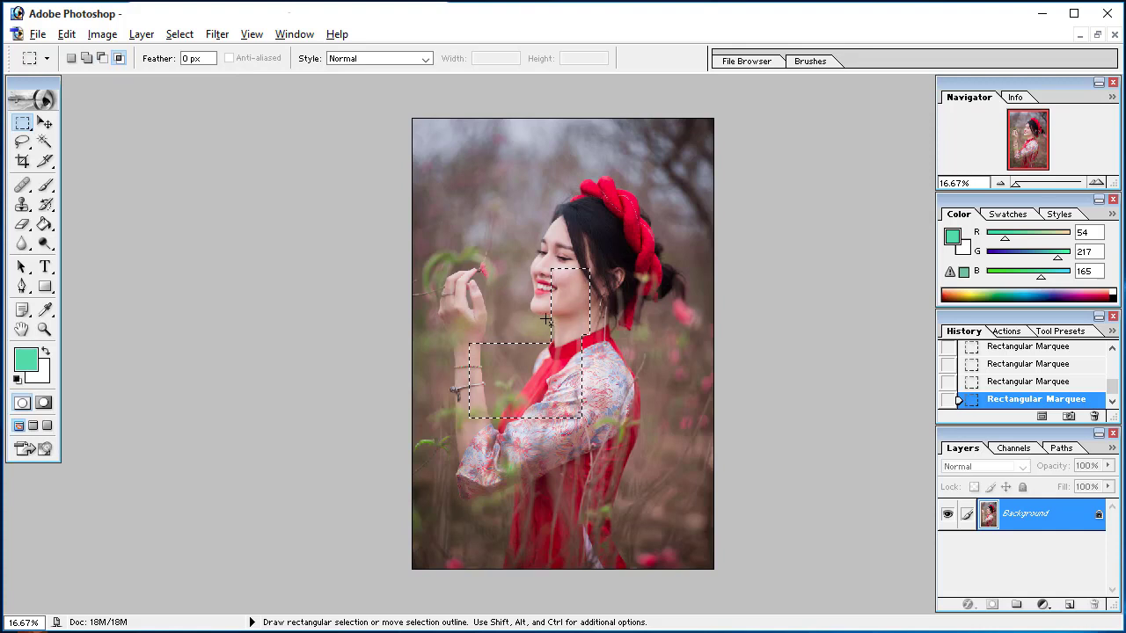
pyautogui.moveTo(496, 200); pyautogui.dragTo(522, 251)
pyautogui.moveTo(640, 334); pyautogui.dragTo(643, 328)
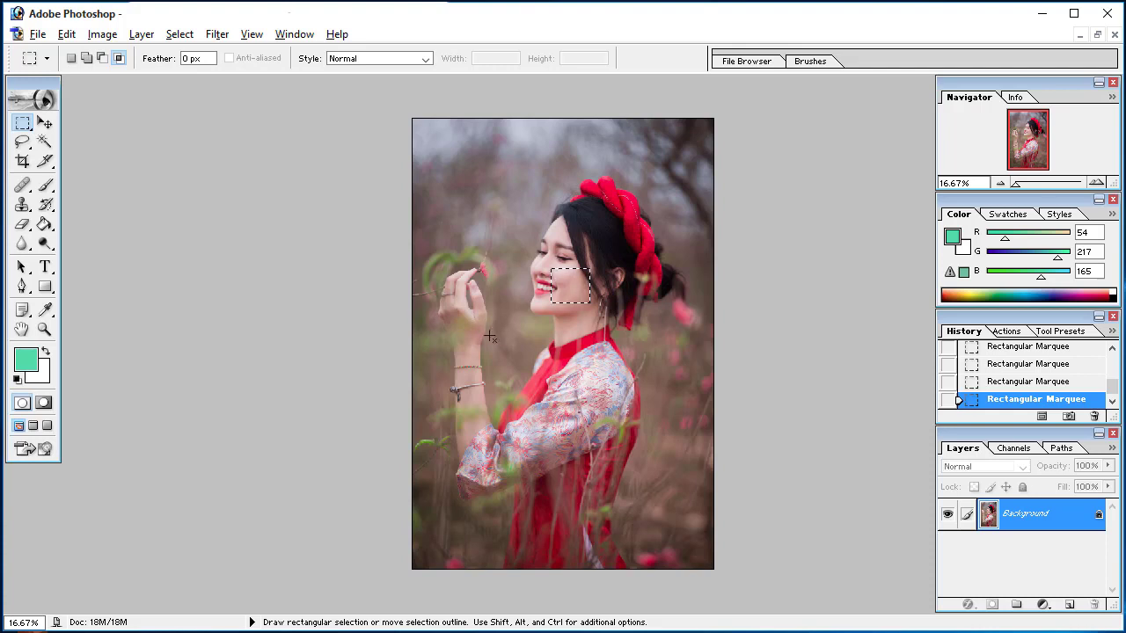
# Return to new-selection mode, deselect, select a fresh rectangle around the face and move its pixels to the photo's right edge
pyautogui.click(71, 59)
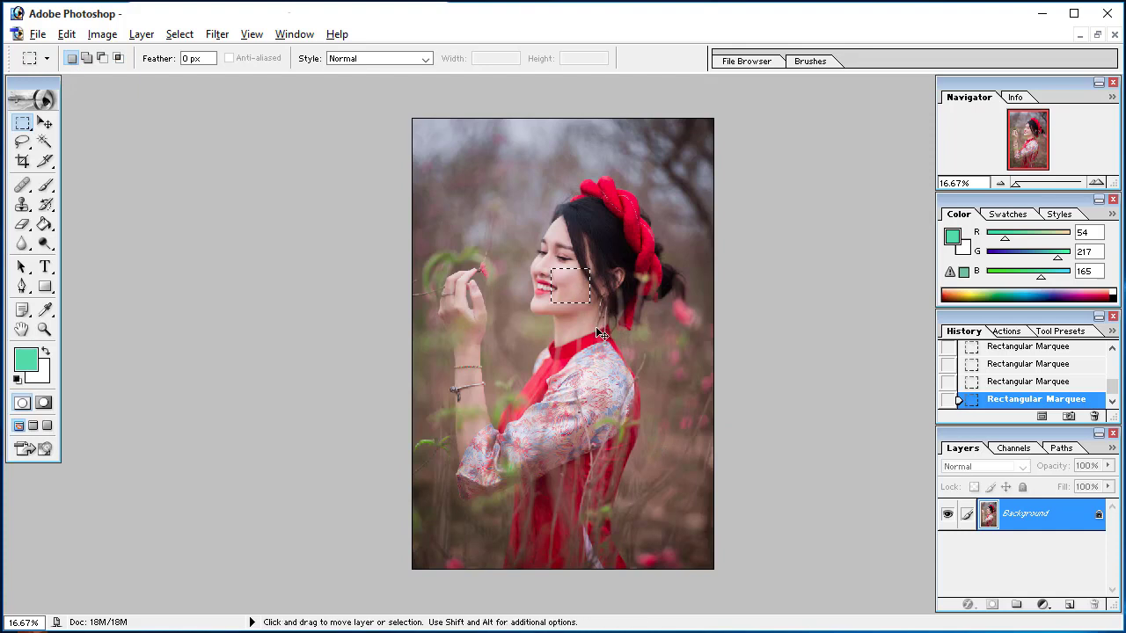
pyautogui.hotkey('ctrl', 'd')
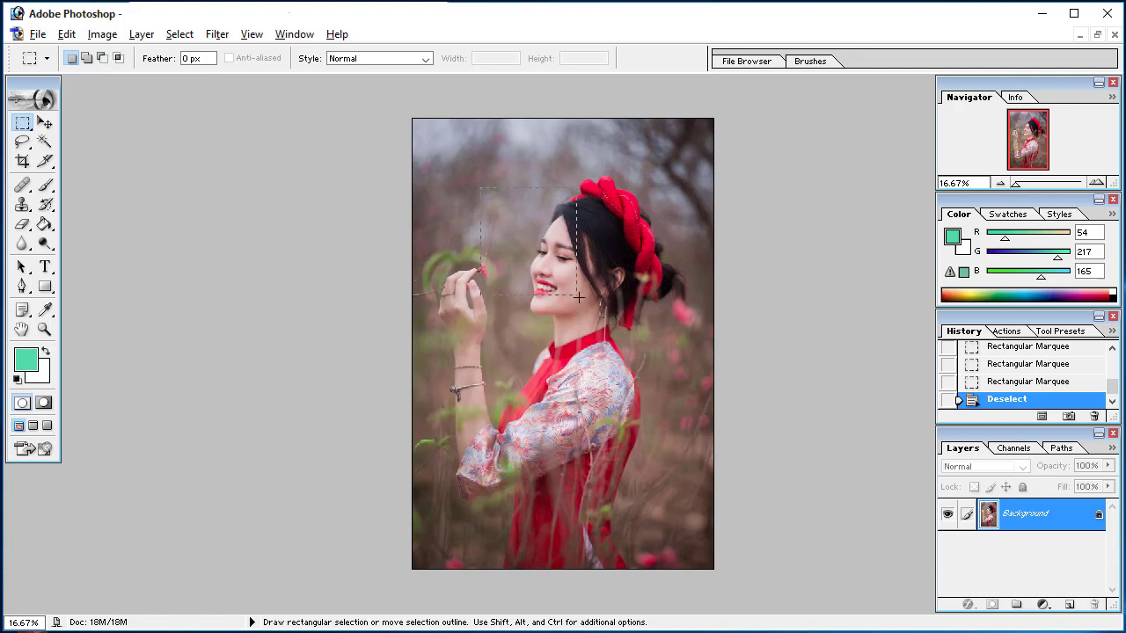
pyautogui.moveTo(595, 301); pyautogui.dragTo(595, 302)
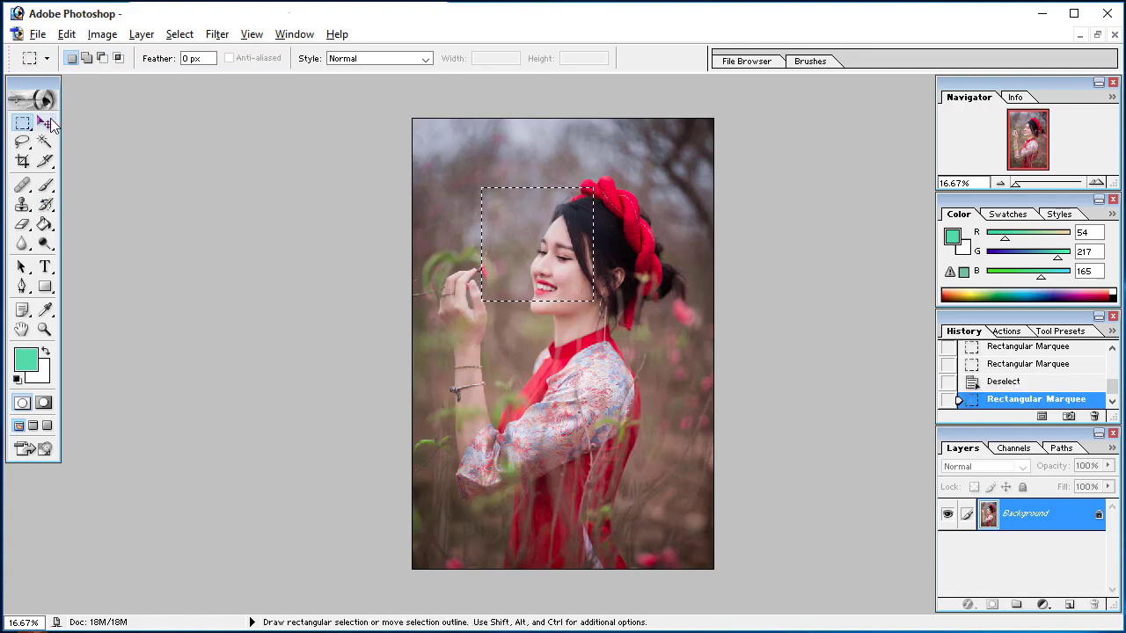
pyautogui.click(46, 122)
pyautogui.moveTo(516, 259); pyautogui.dragTo(651, 260)
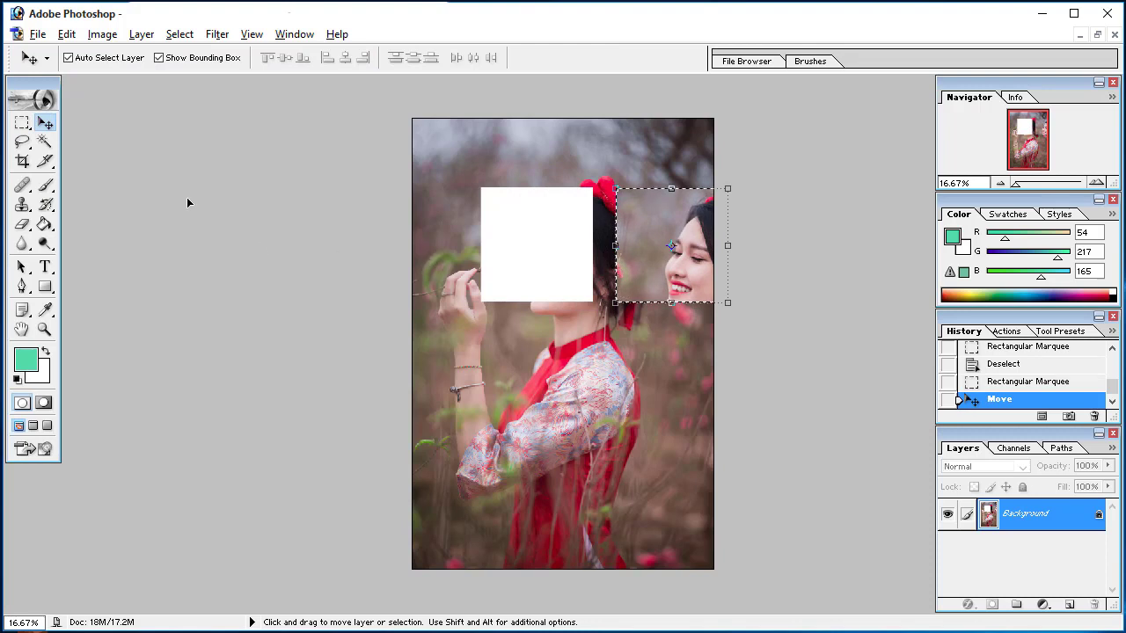
# Set the Rectangular Marquee feather to 20 px and clear the current selection
pyautogui.click(22, 122)
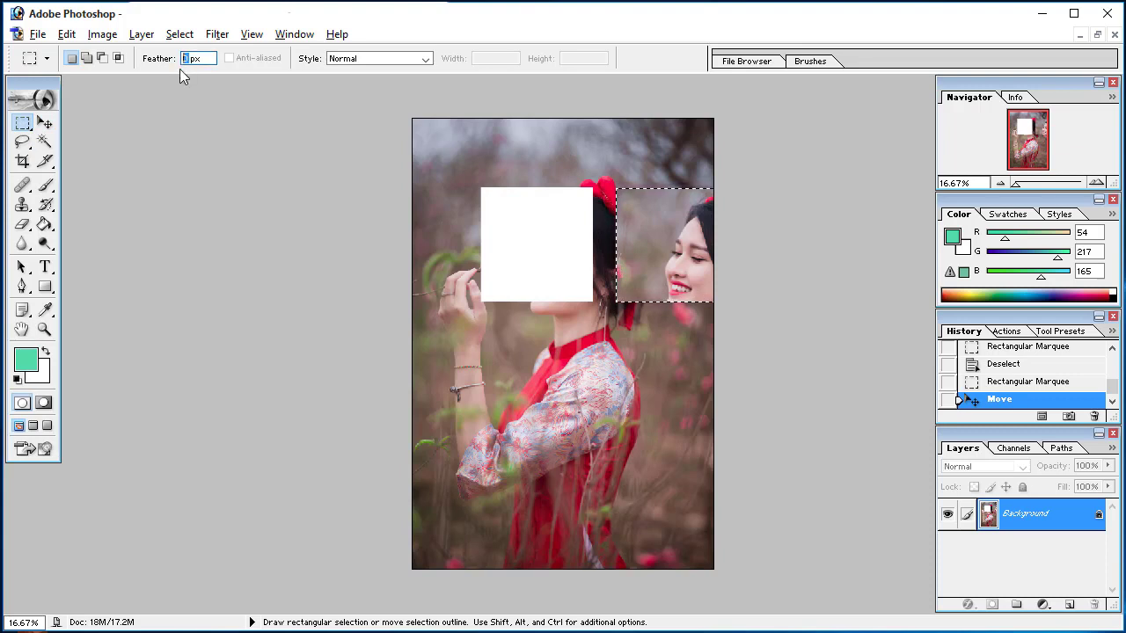
pyautogui.write('0')
pyautogui.click(24, 125)
pyautogui.hotkey('ctrl', 'd')
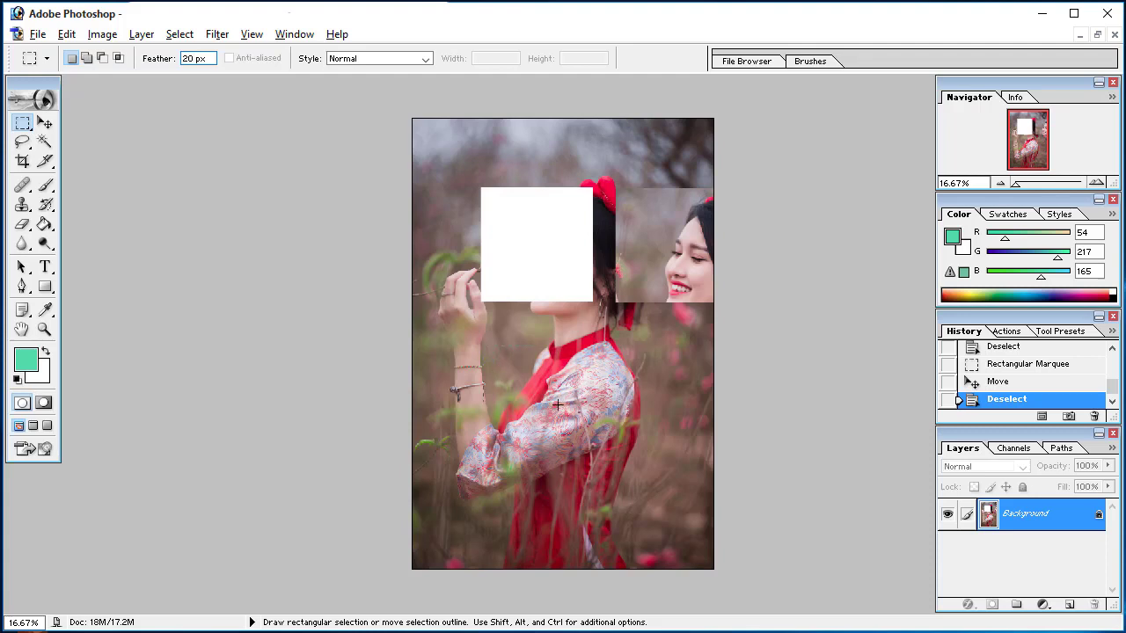
# Select a feathered rectangle over the torso, move its pixels to the photo's right edge, and deselect
pyautogui.moveTo(594, 449); pyautogui.dragTo(593, 451)
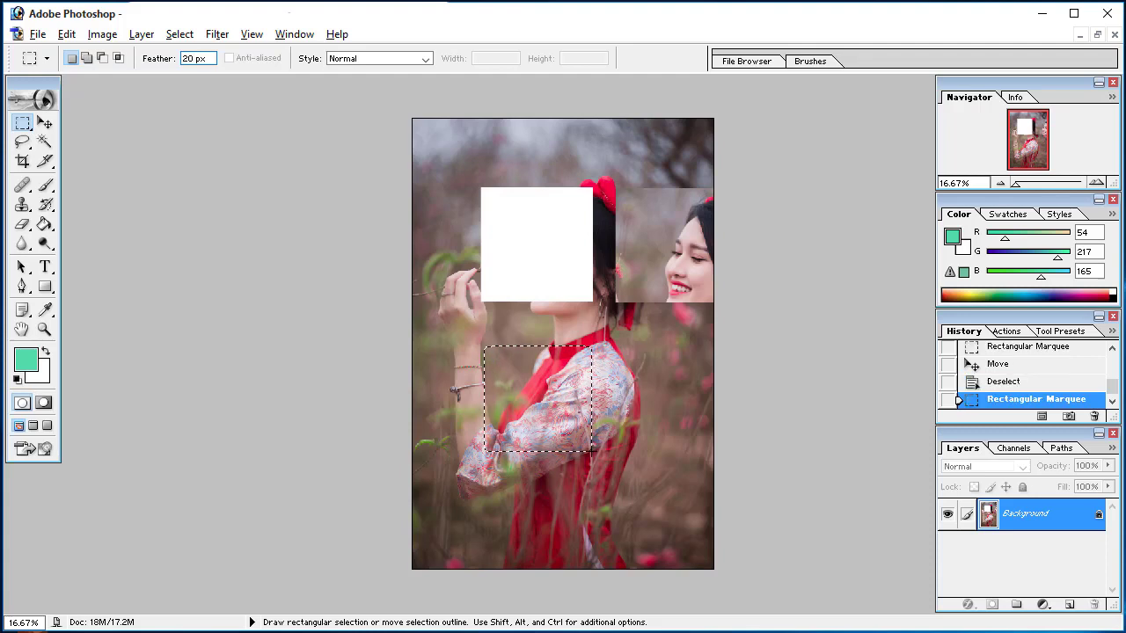
pyautogui.click(45, 124)
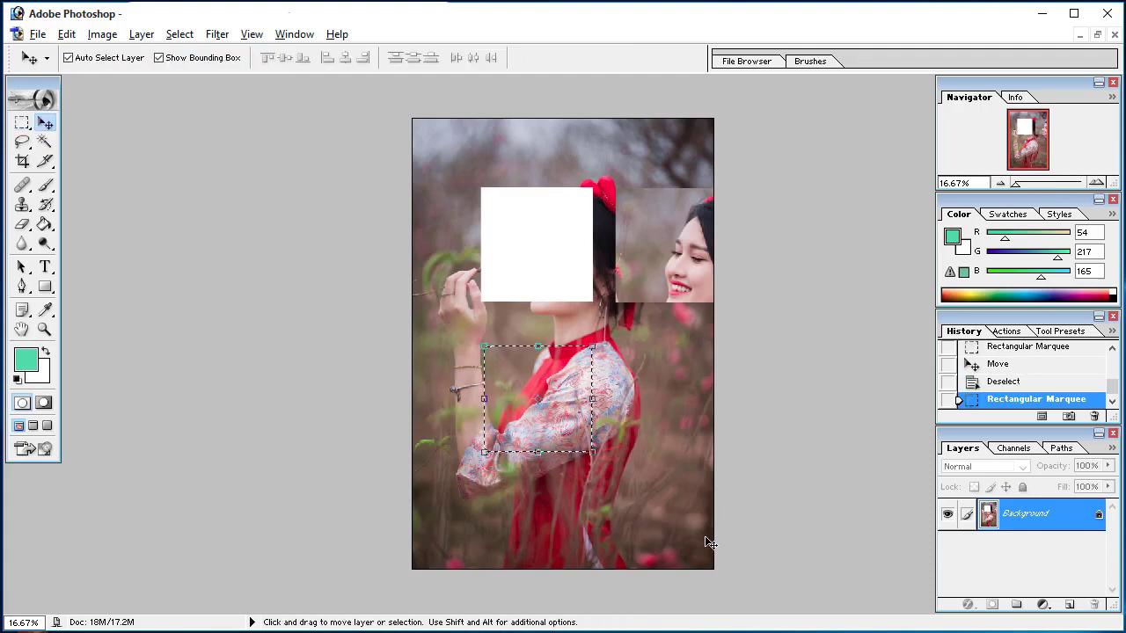
pyautogui.moveTo(530, 414); pyautogui.dragTo(624, 429)
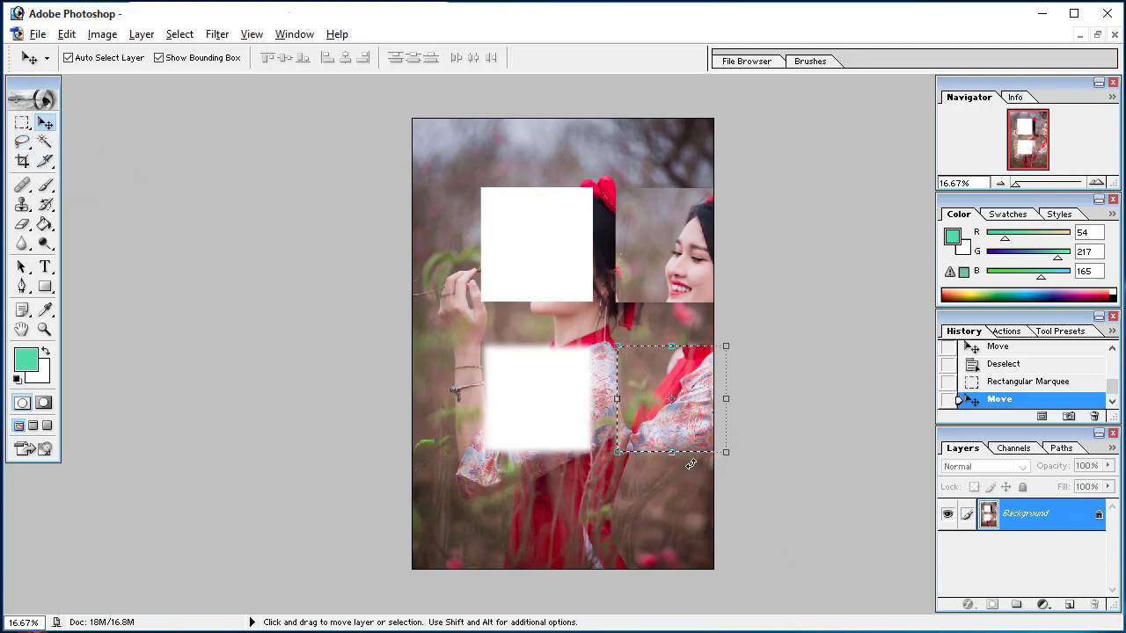
pyautogui.hotkey('ctrl', 'd')
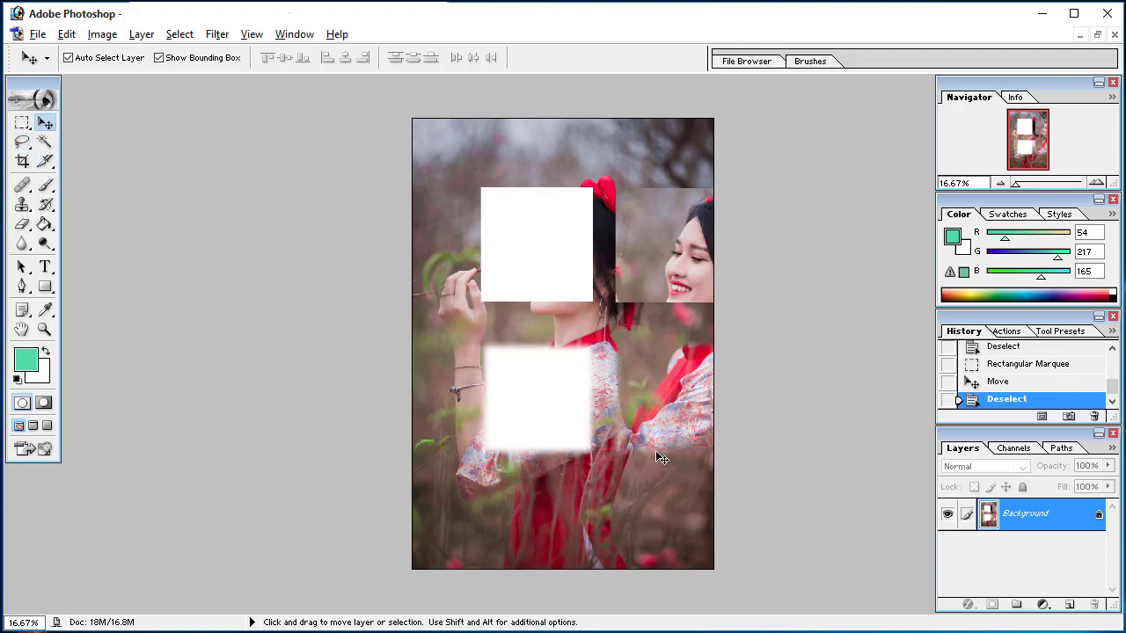
# Undo the torso and face moves and their selections, back to the intact photo
pyautogui.hotkey('ctrl', 'alt', 'z')
pyautogui.hotkey('ctrl', 'alt', 'z')
pyautogui.hotkey('ctrl', 'alt', 'z')
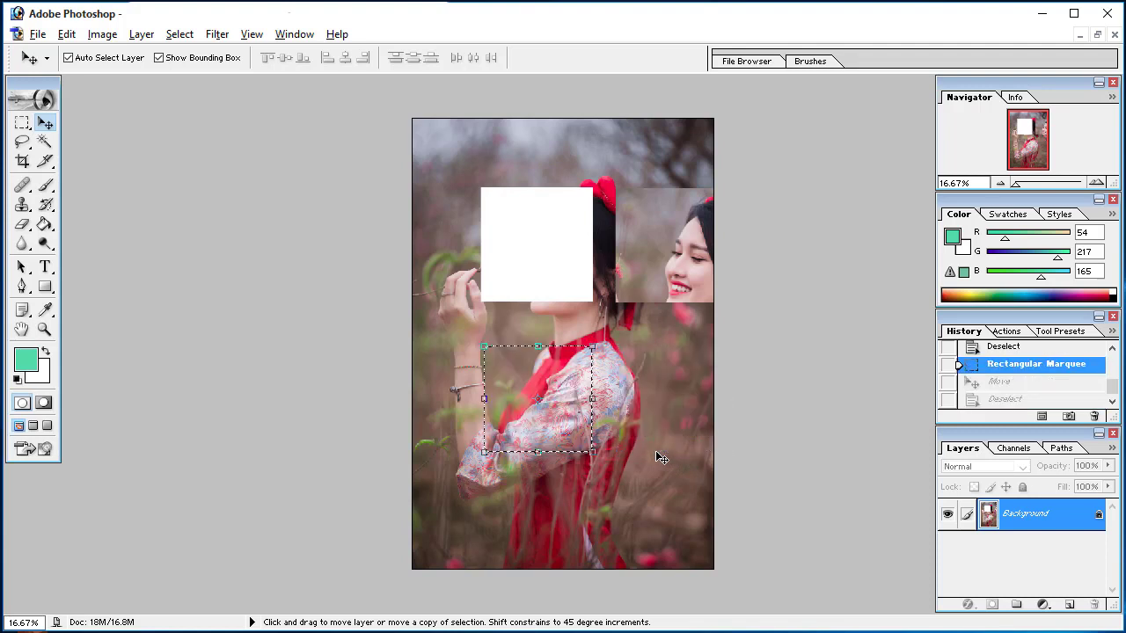
pyautogui.hotkey('ctrl', 'alt', 'z')
pyautogui.hotkey('ctrl', 'alt', 'z')
pyautogui.hotkey('ctrl', 'alt', 'z')
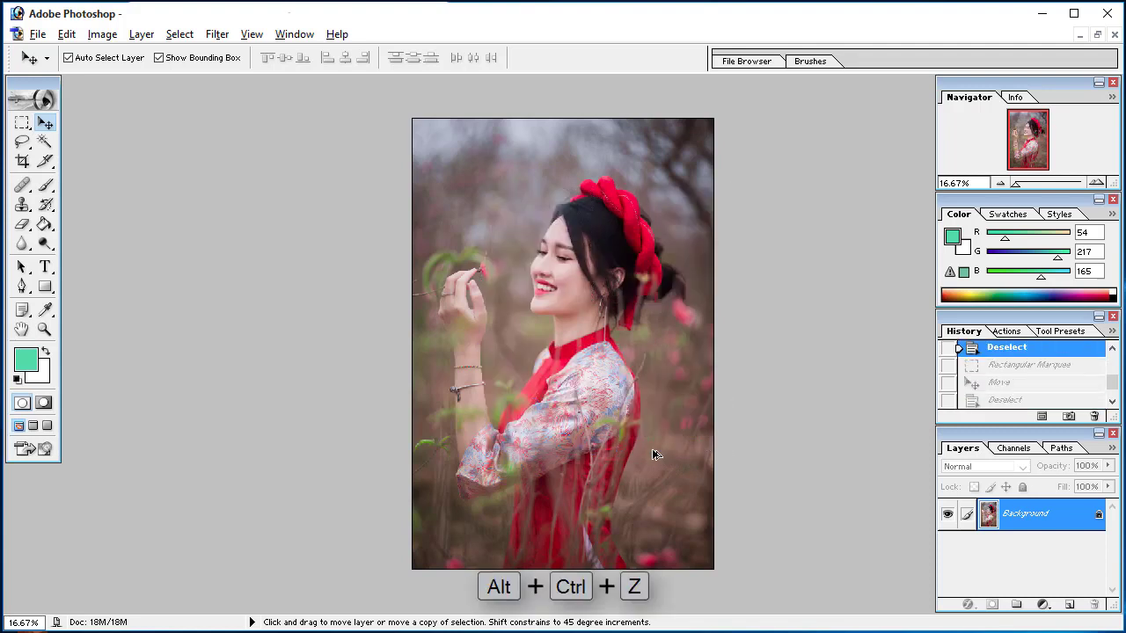
# Set the Rectangular Marquee style to Fixed Aspect Ratio with width 2 and height 4
pyautogui.click(22, 123)
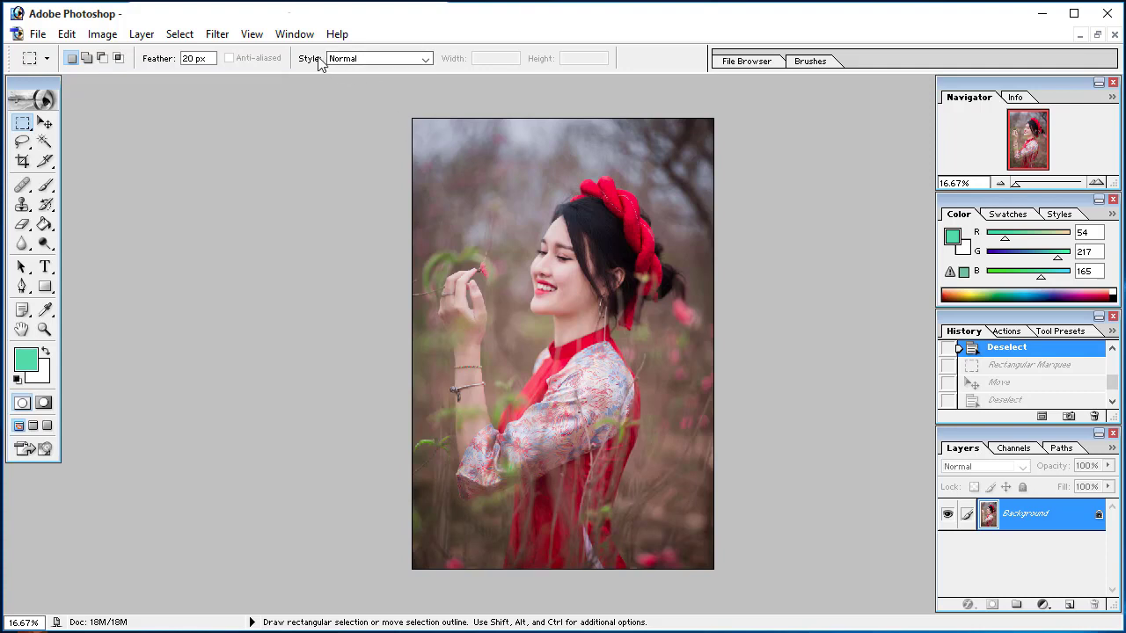
pyautogui.click(426, 59)
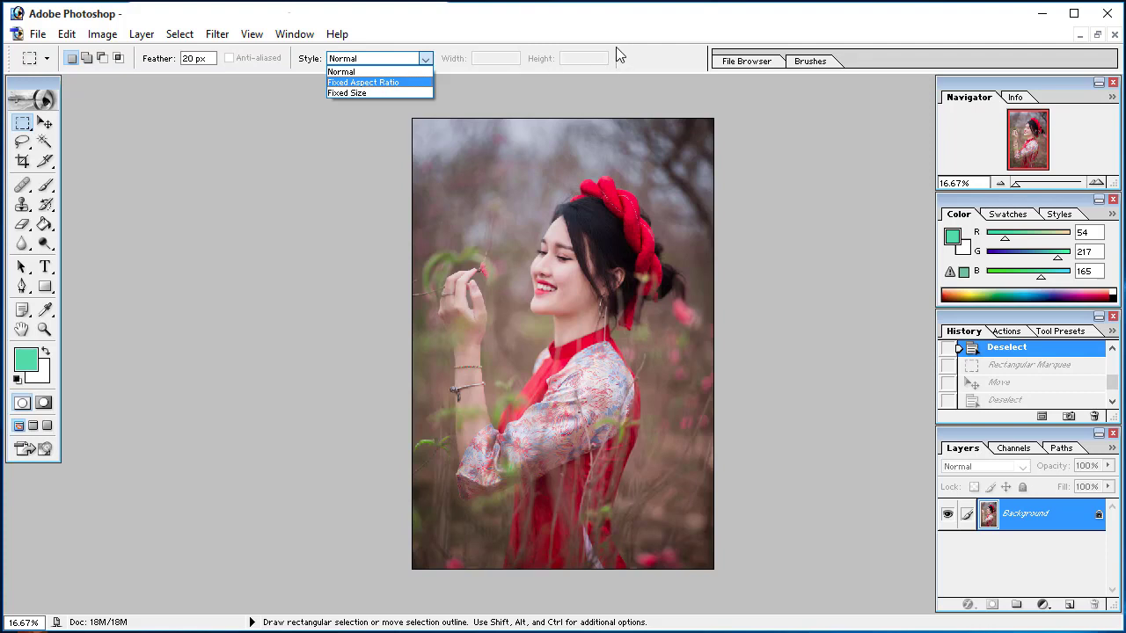
pyautogui.click(380, 82)
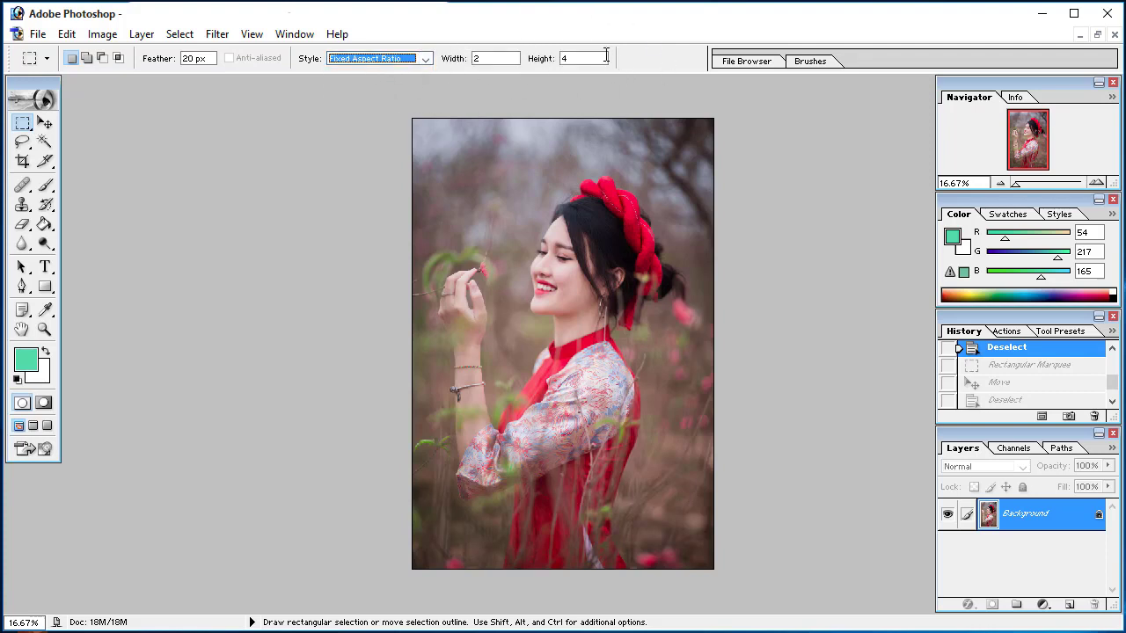
pyautogui.click(485, 59)
pyautogui.press('BackSpace')
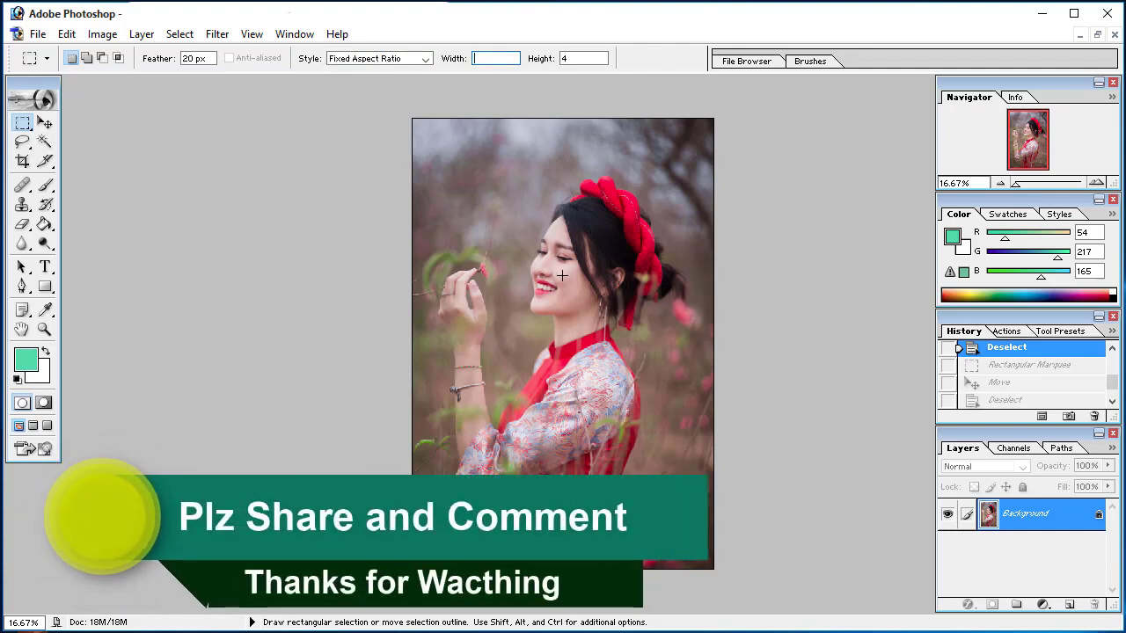
pyautogui.write('2')
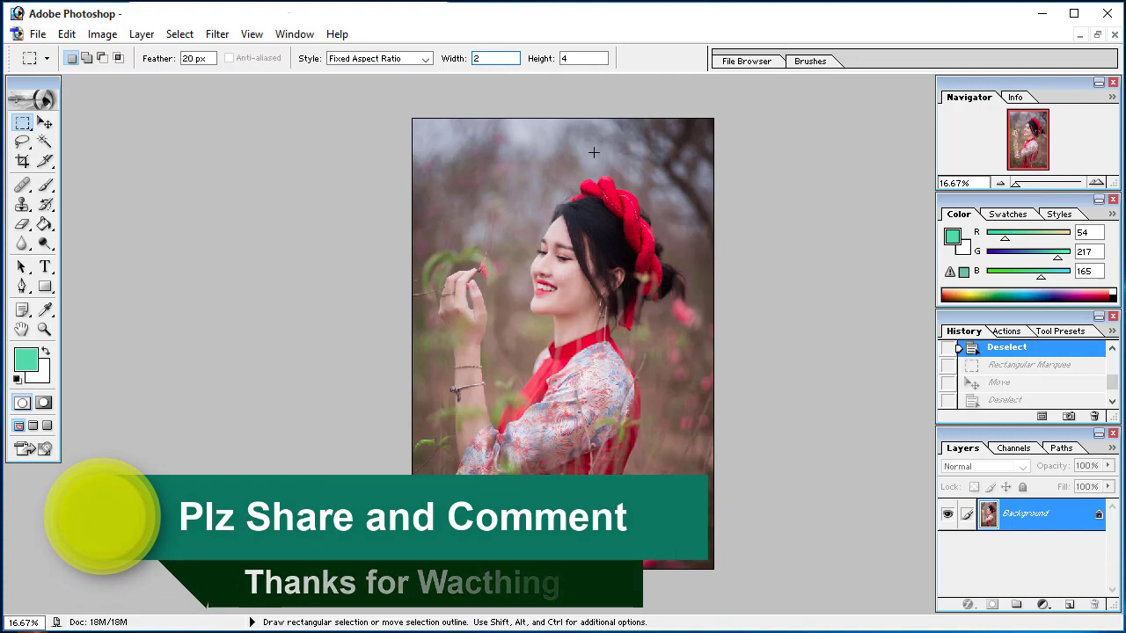
pyautogui.press('Tab')
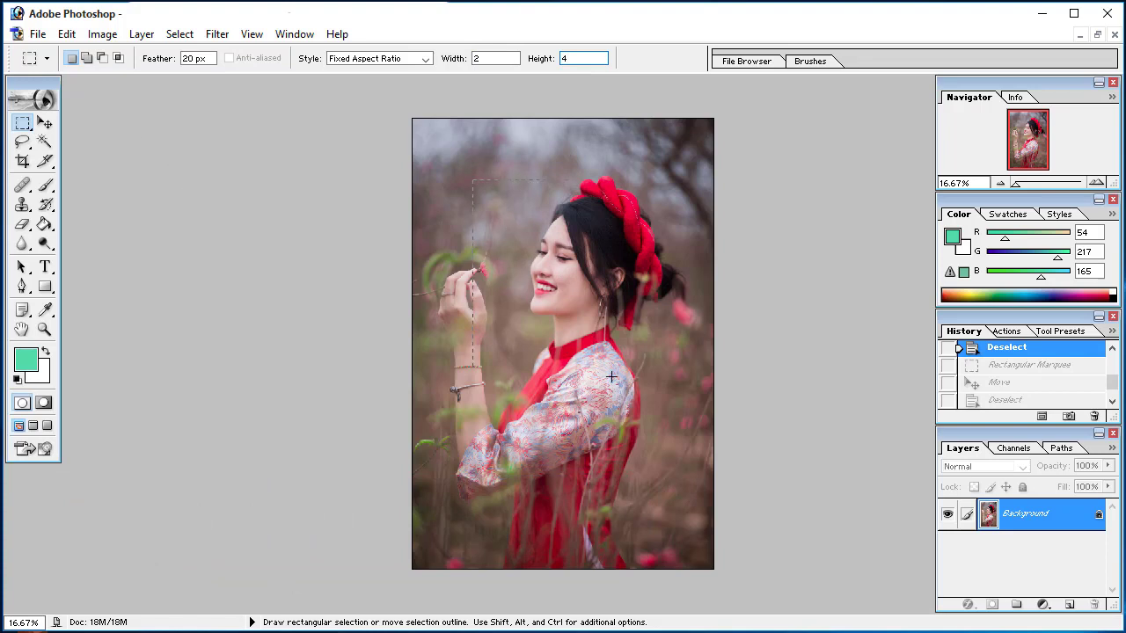
# Draw several 2:4 fixed-ratio rectangular selections over the photo, ending with one running from the forehead to the shoulder
pyautogui.moveTo(676, 503); pyautogui.dragTo(676, 503)
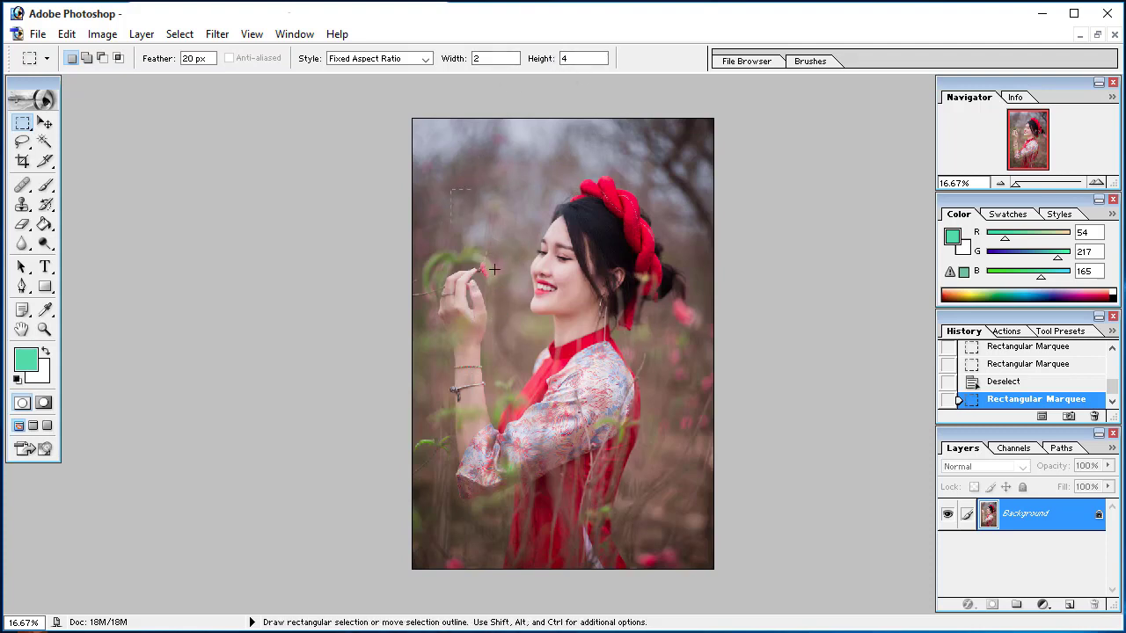
pyautogui.moveTo(494, 269); pyautogui.dragTo(523, 331)
pyautogui.moveTo(578, 185); pyautogui.dragTo(678, 425)
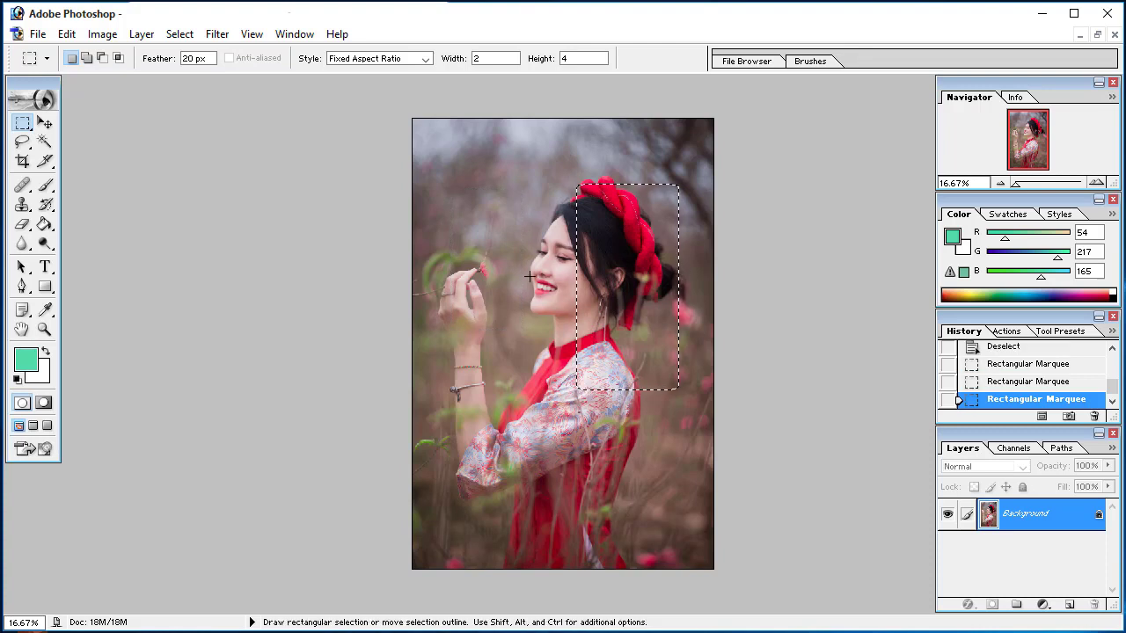
pyautogui.moveTo(451, 174); pyautogui.dragTo(482, 248)
pyautogui.moveTo(553, 361); pyautogui.dragTo(551, 365)
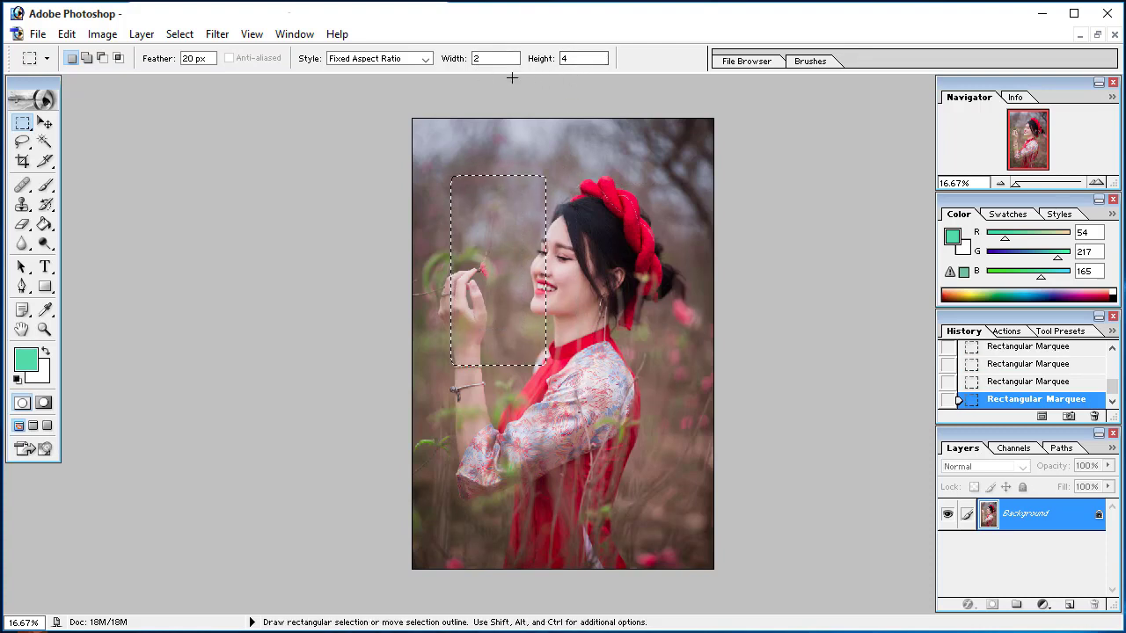
pyautogui.moveTo(561, 219); pyautogui.dragTo(612, 322)
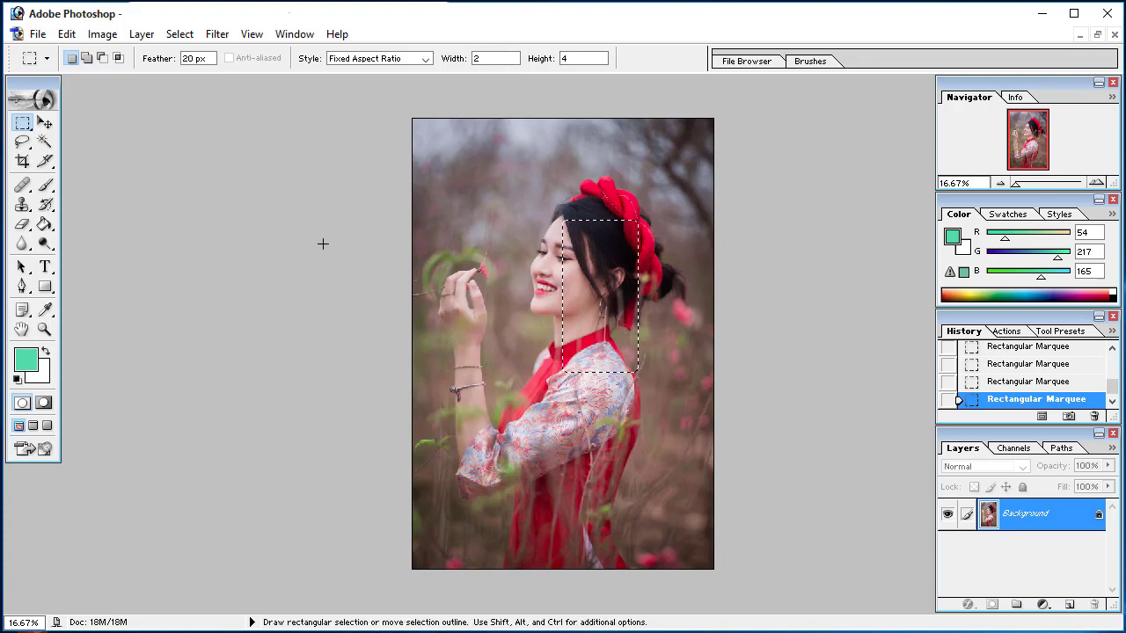
# Set the Rectangular Marquee style to Fixed Size with width 300 px and height 300 px
pyautogui.click(425, 59)
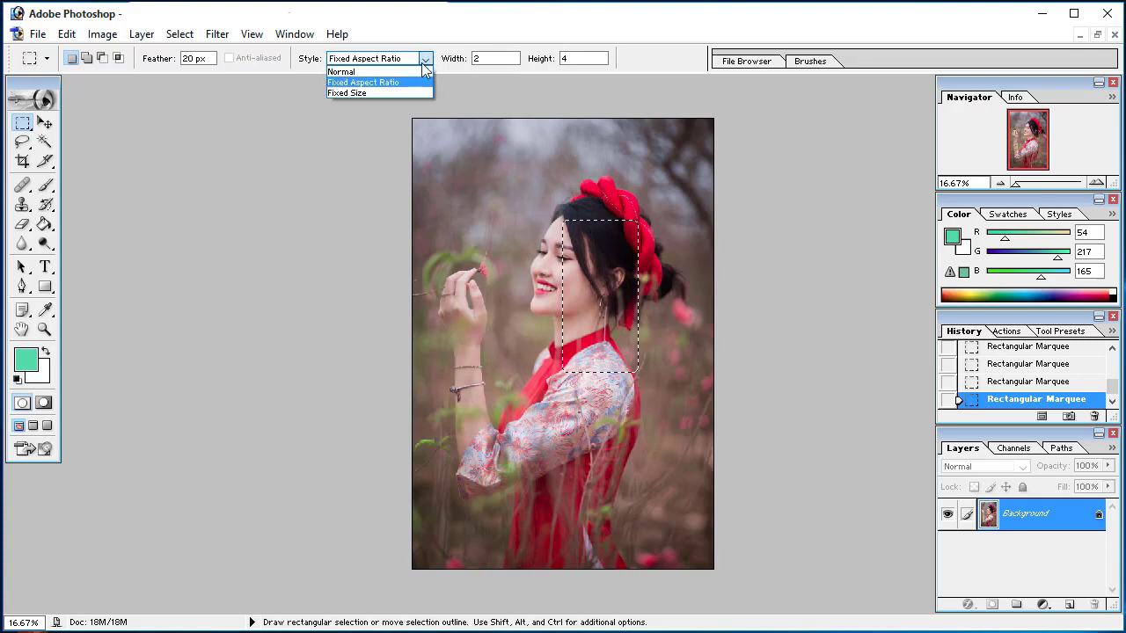
pyautogui.click(364, 94)
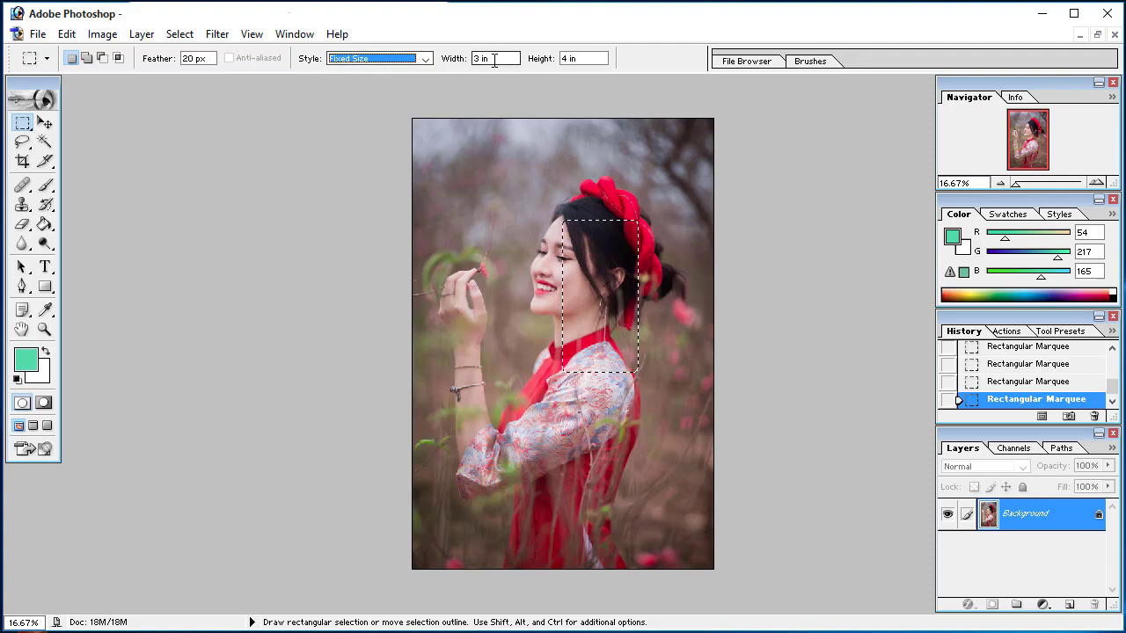
pyautogui.moveTo(493, 59); pyautogui.dragTo(464, 63)
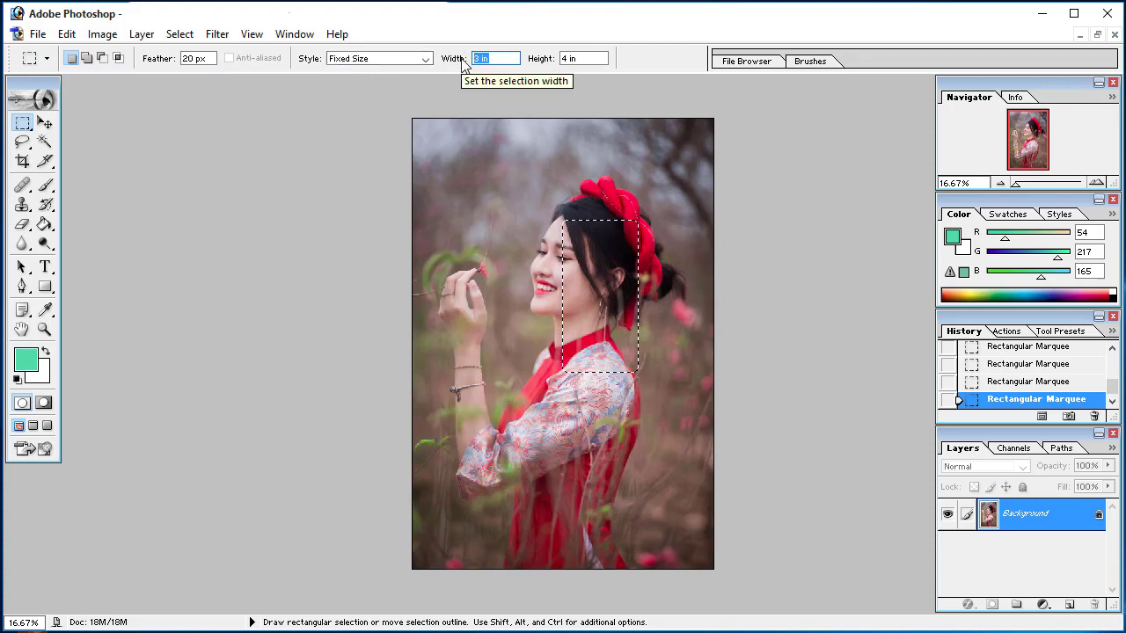
pyautogui.write('1')
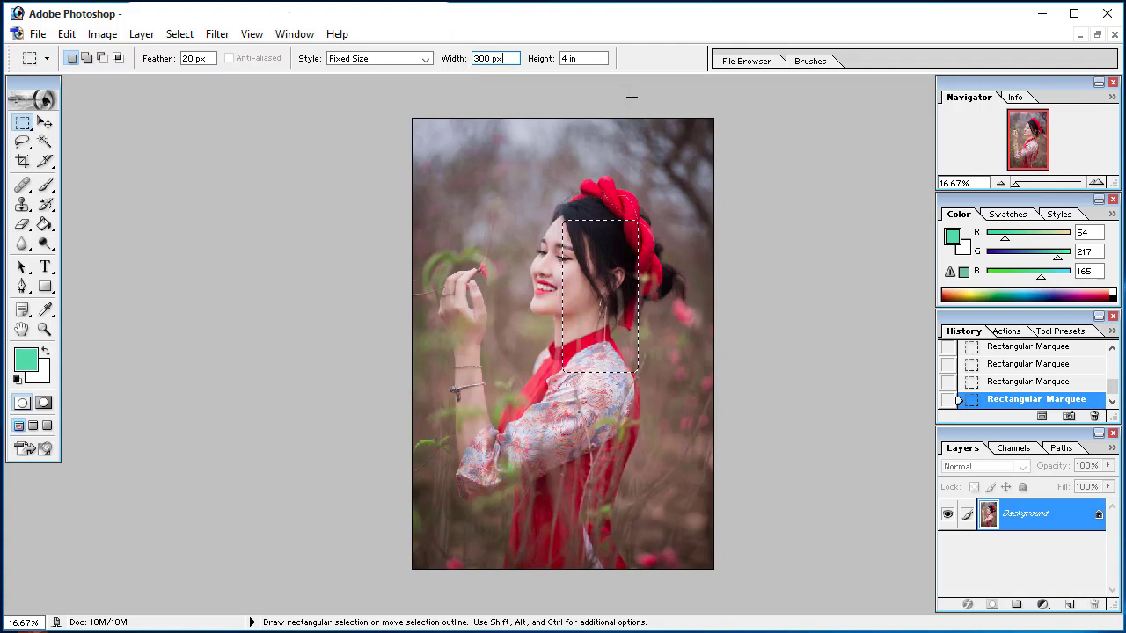
pyautogui.click(572, 58)
pyautogui.write('300')
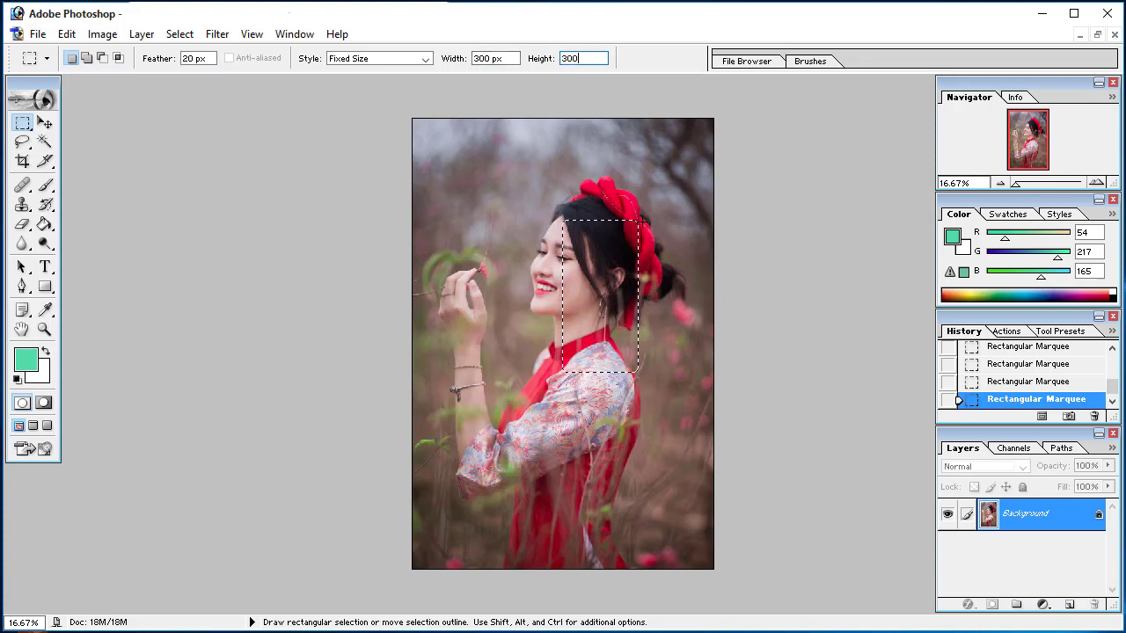
pyautogui.write(' px')
# Place 300 x 300 px fixed-size selections at various spots, including the neck, beside the forehead, below the chin and over the face
pyautogui.click(486, 196)
pyautogui.click(556, 314)
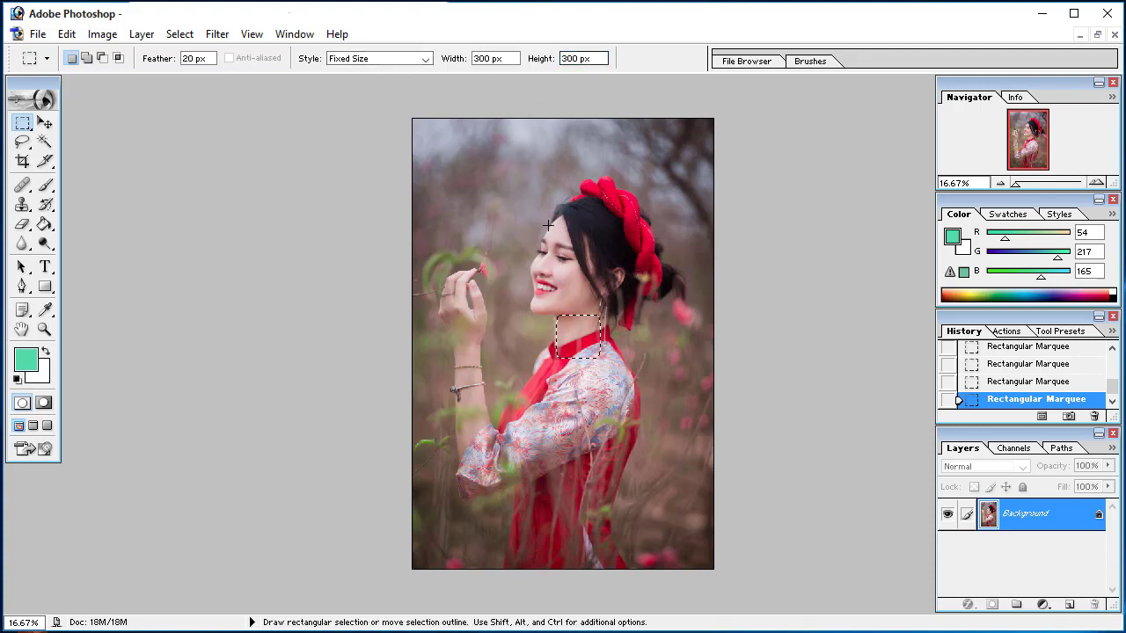
pyautogui.click(502, 204)
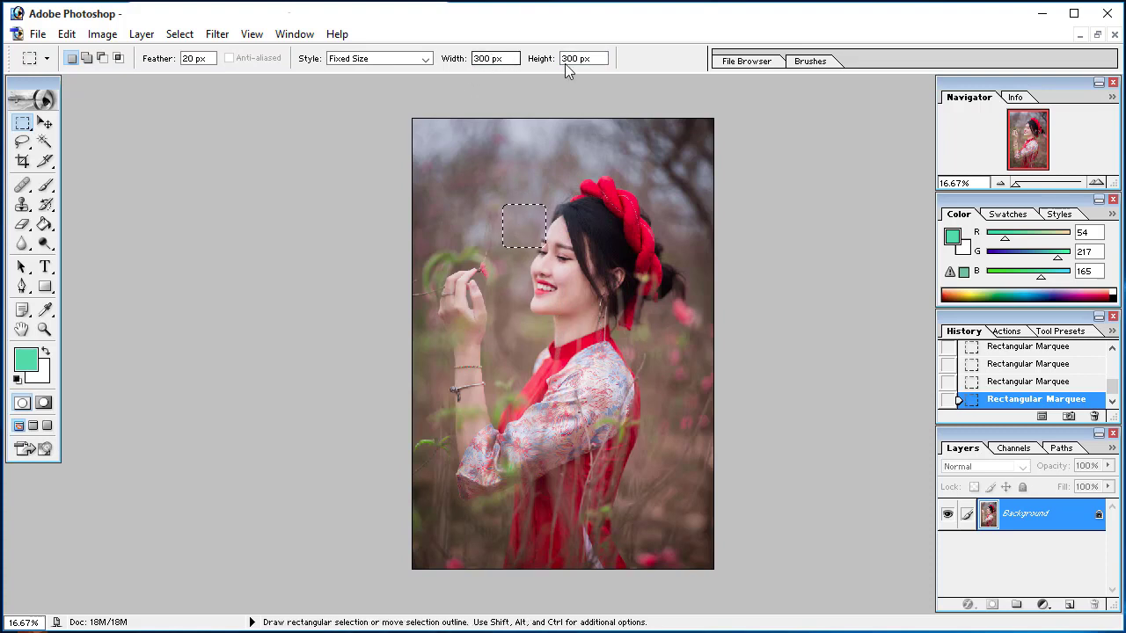
pyautogui.click(518, 318)
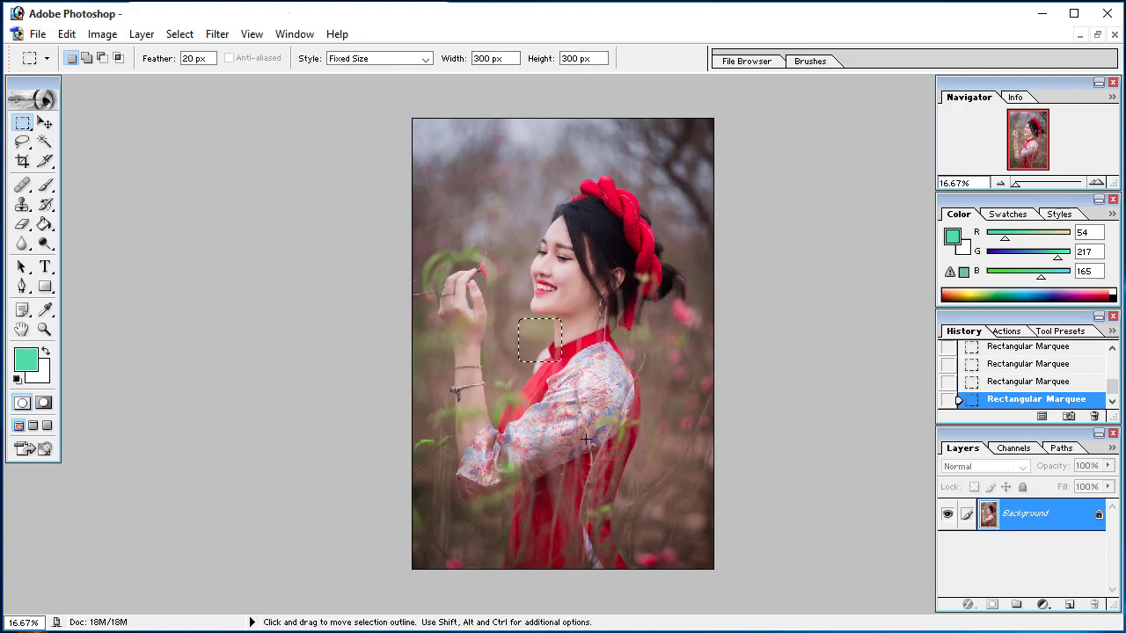
pyautogui.click(520, 239)
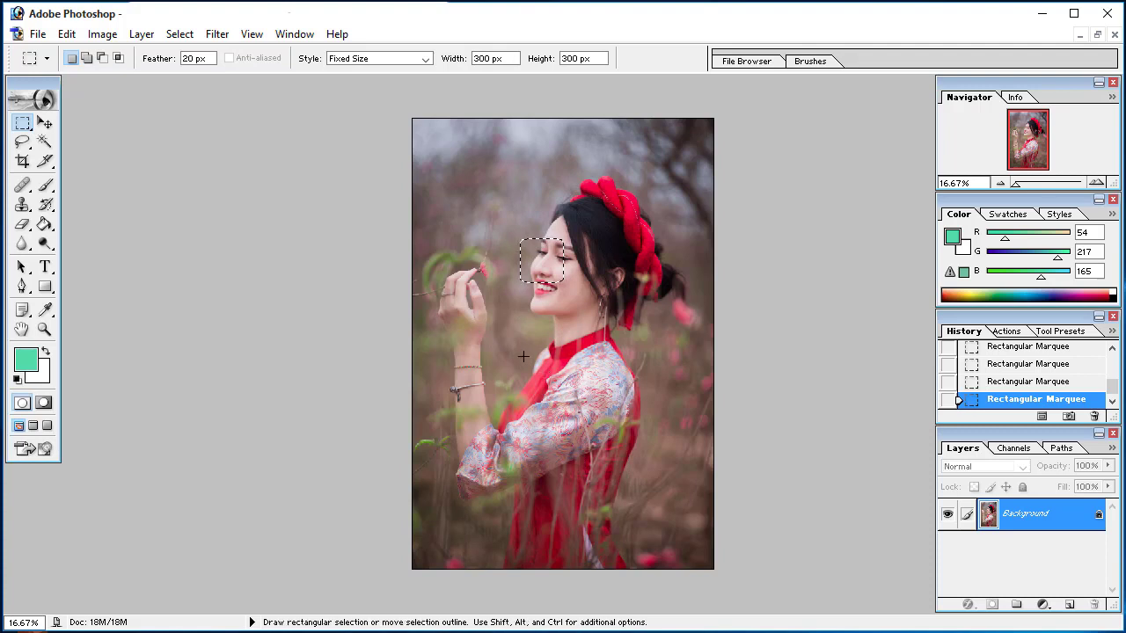
pyautogui.click(525, 356)
pyautogui.click(506, 242)
pyautogui.click(578, 221)
pyautogui.click(520, 313)
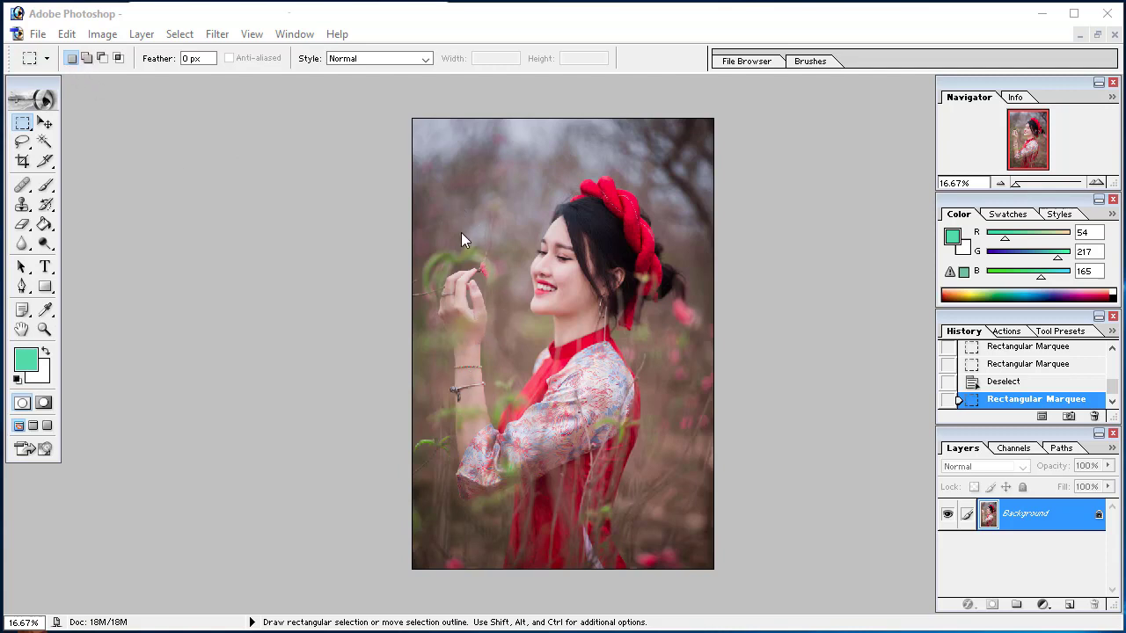
# Draw a freely sized rectangular selection around the face and replace it with one over the forearm and chest
pyautogui.moveTo(475, 193); pyautogui.dragTo(579, 290)
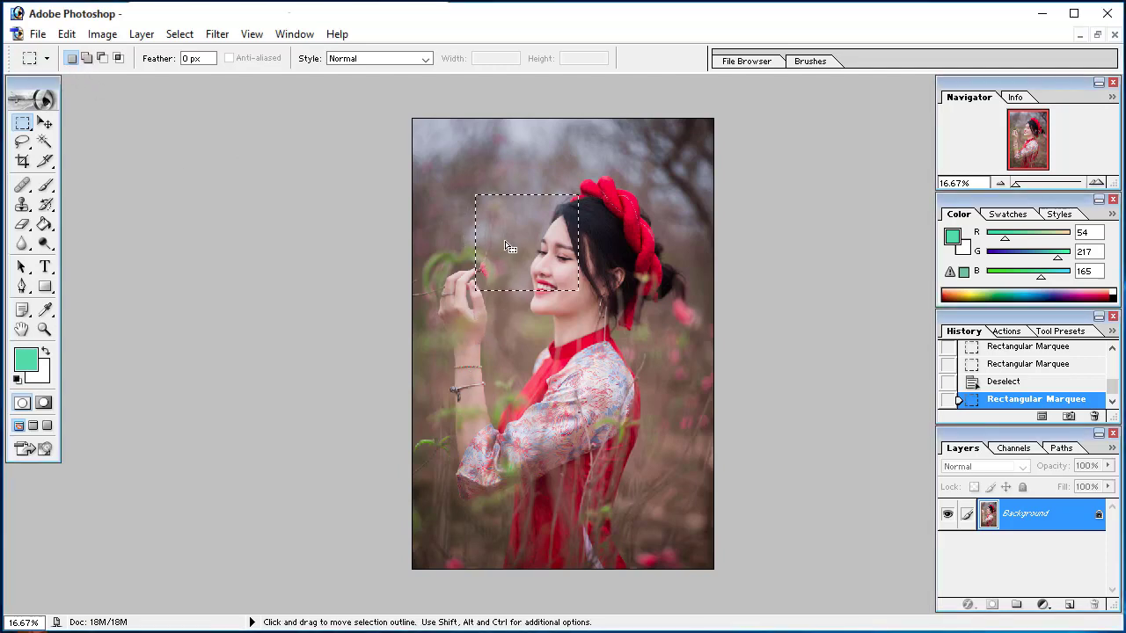
pyautogui.click(456, 317)
pyautogui.moveTo(581, 426)
pyautogui.mouseDown()
pyautogui.moveTo(606, 447)
pyautogui.moveTo(594, 437)
pyautogui.mouseUp()
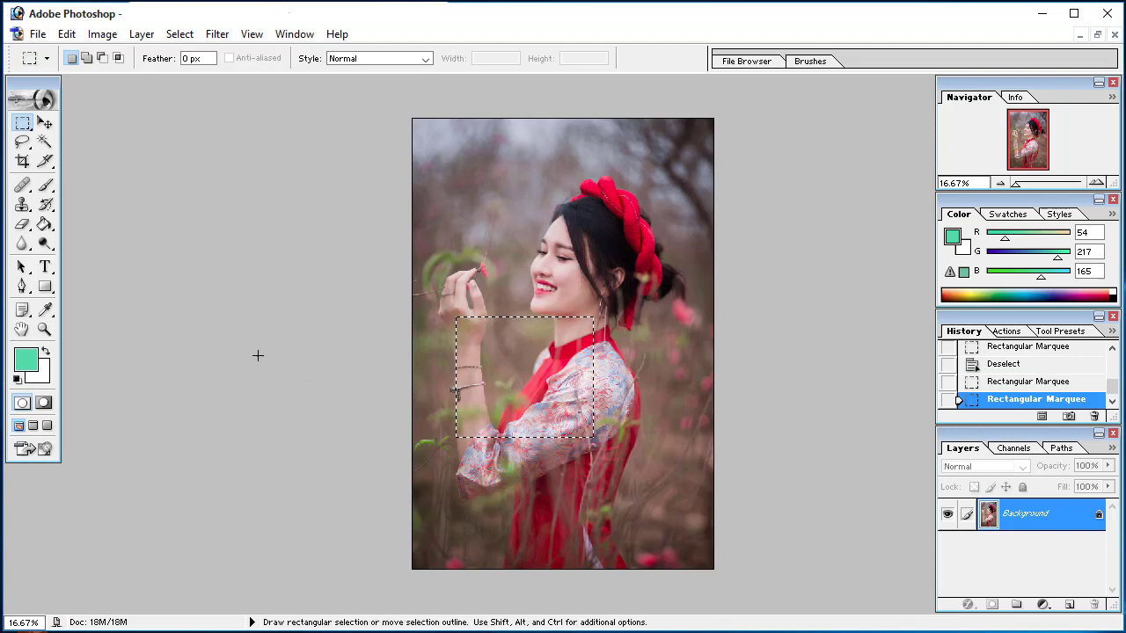
# Add an overlapping rectangle from the face to the shoulder to the forearm and chest selection
pyautogui.press('shift')
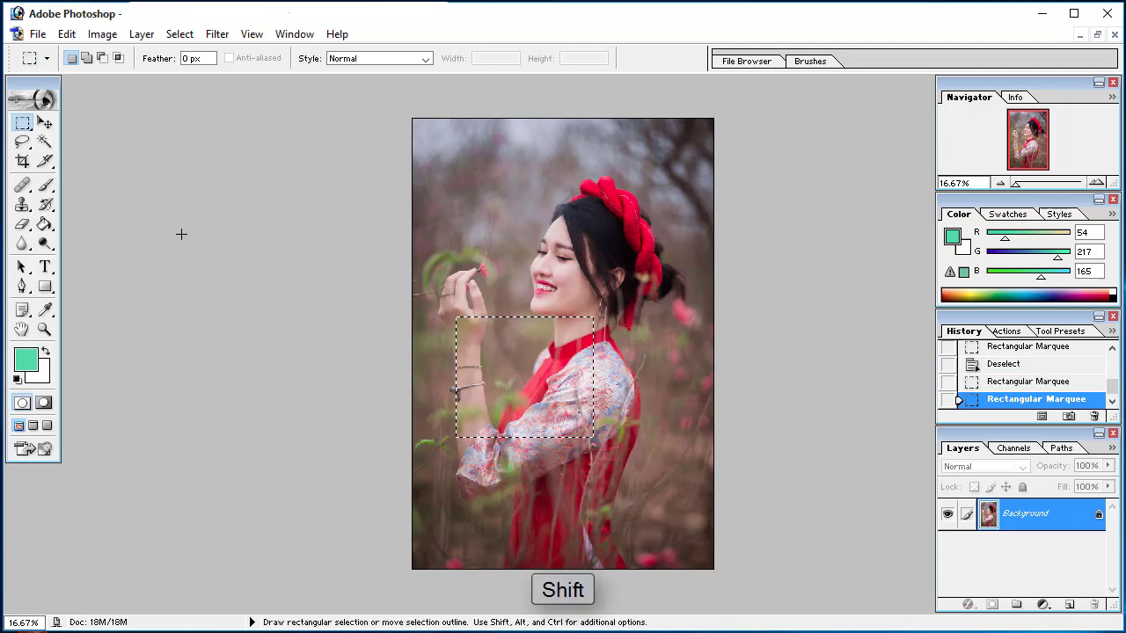
pyautogui.press('shift')
pyautogui.press('shift')
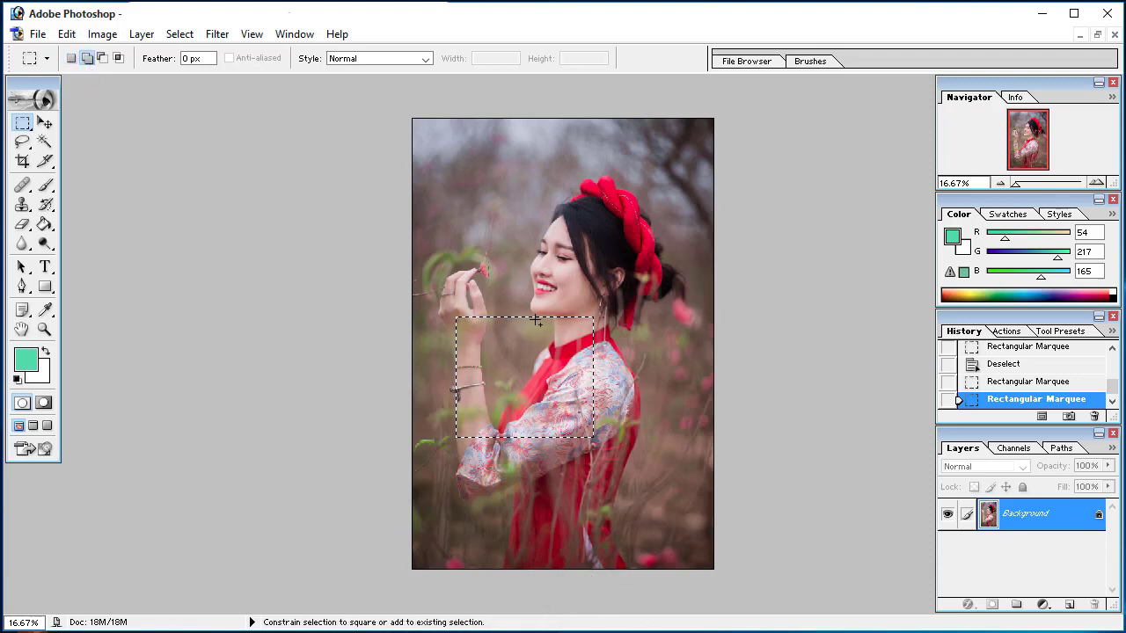
pyautogui.moveTo(614, 373); pyautogui.dragTo(614, 373)
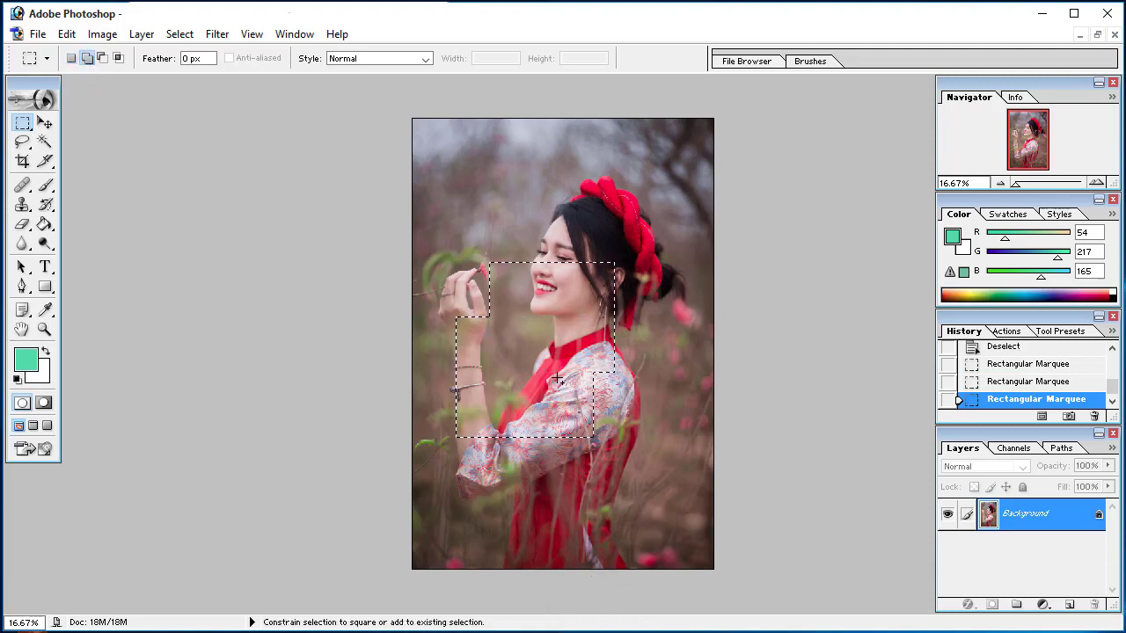
# Subtract rectangles over the face and neck from the combined selection, leaving the forearm and chest part
pyautogui.press('alt')
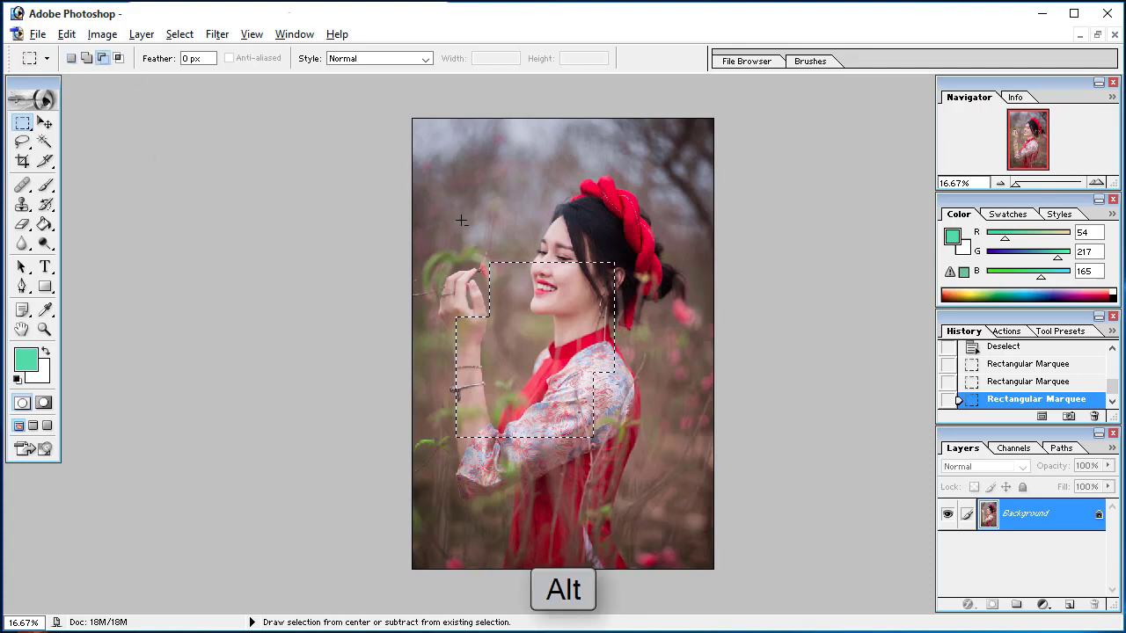
pyautogui.moveTo(572, 346); pyautogui.dragTo(573, 346)
pyautogui.moveTo(539, 224); pyautogui.dragTo(631, 368)
pyautogui.press('alt')
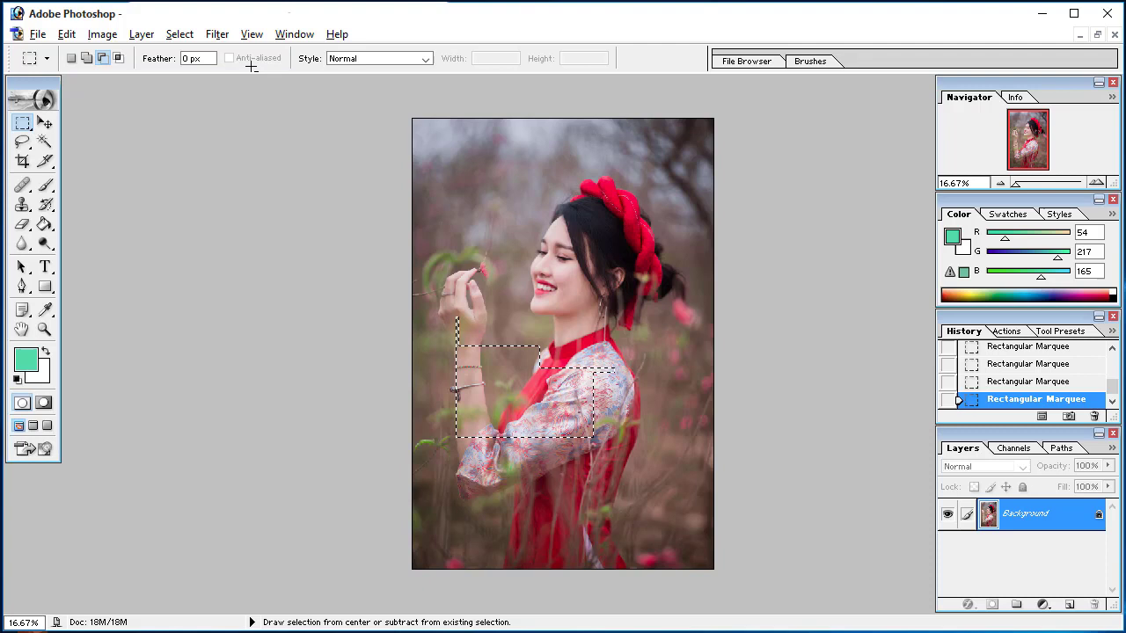
# Intersect the remaining selection with two overlapping rectangles over the forearm and chest
pyautogui.click(103, 62)
pyautogui.hotkey('alt', 'shift')
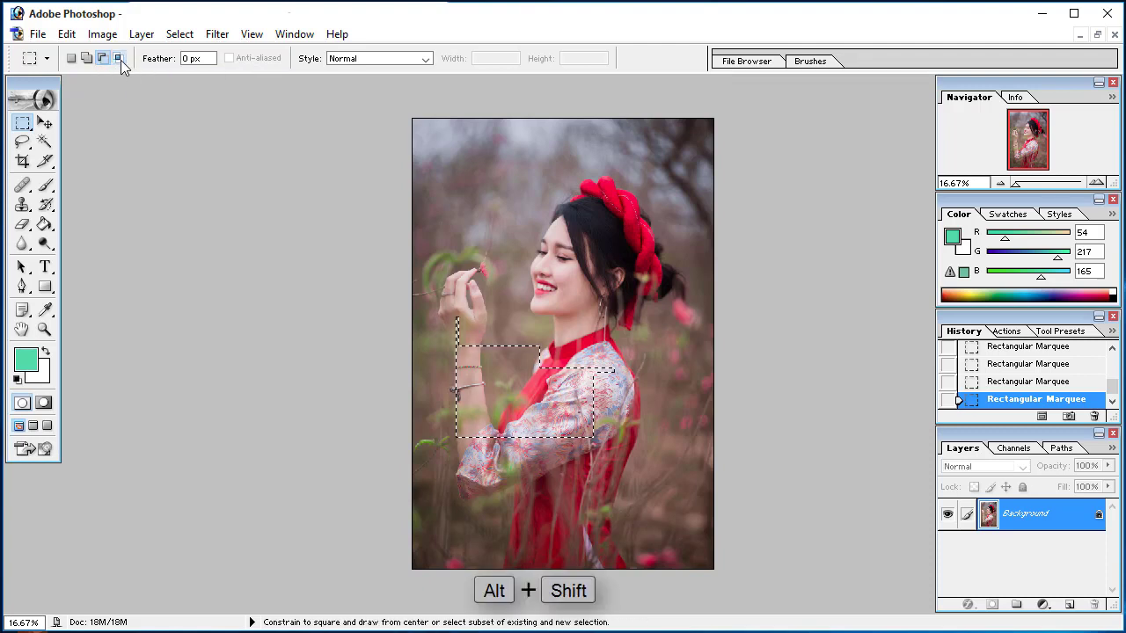
pyautogui.click(120, 59)
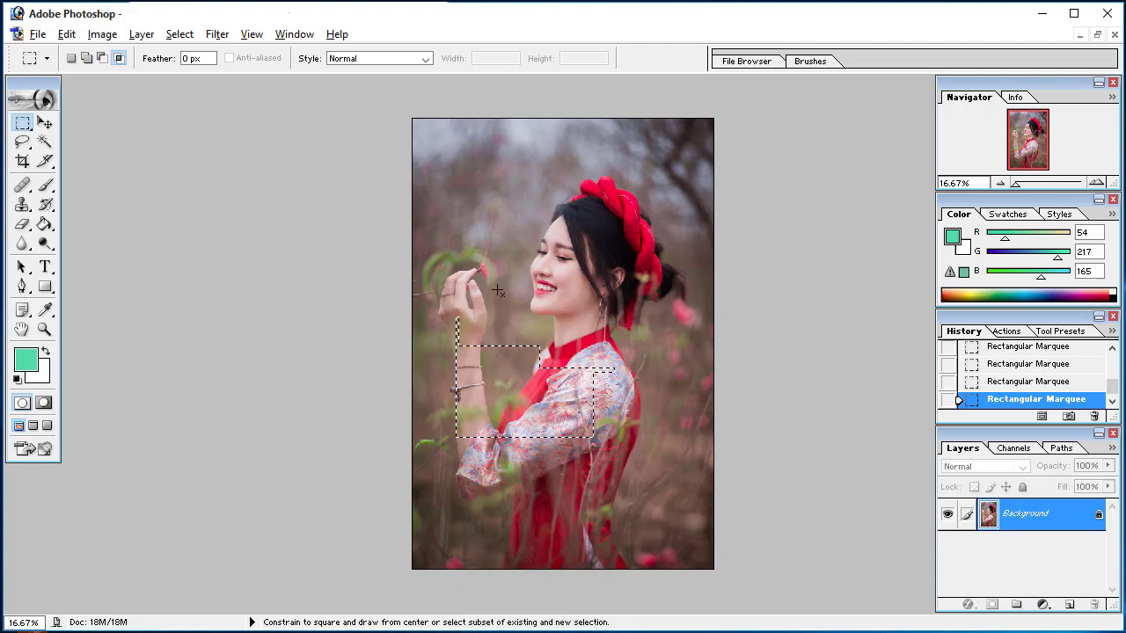
pyautogui.moveTo(434, 279); pyautogui.dragTo(551, 396)
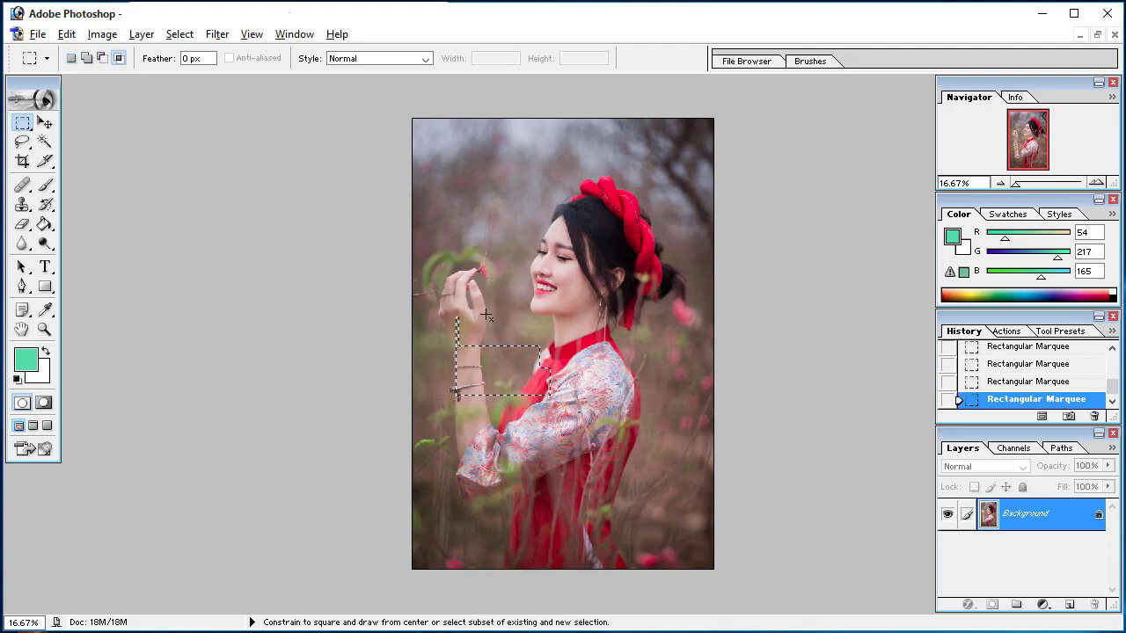
pyautogui.moveTo(485, 314); pyautogui.dragTo(581, 441)
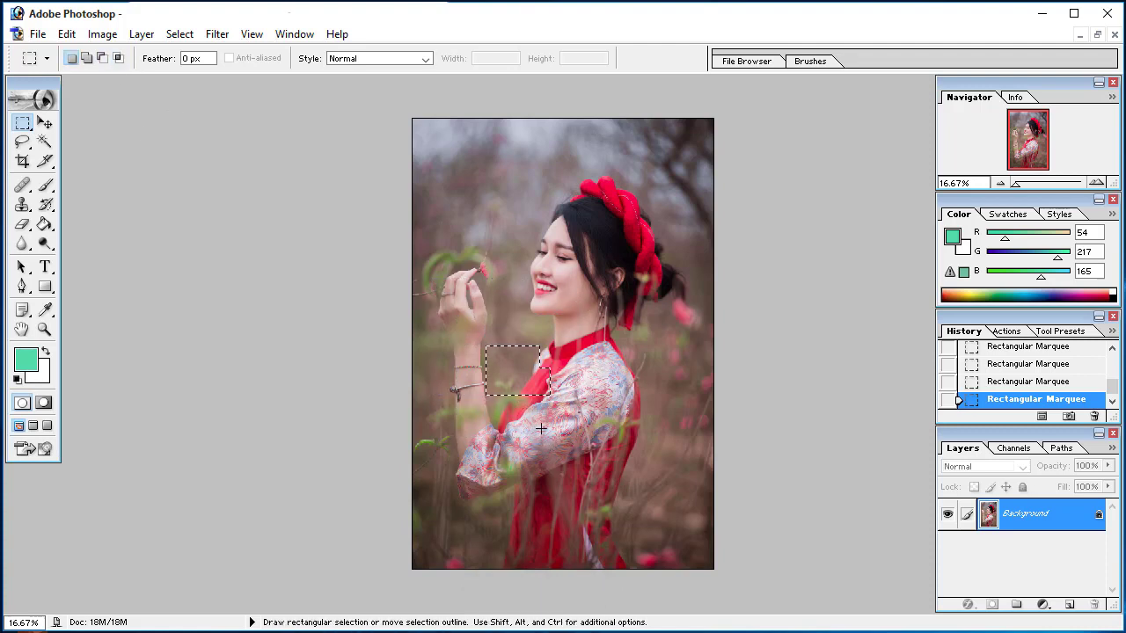
# Switch to the Elliptical Marquee tool and clear the current selection
pyautogui.click(444, 434)
pyautogui.click(25, 132)
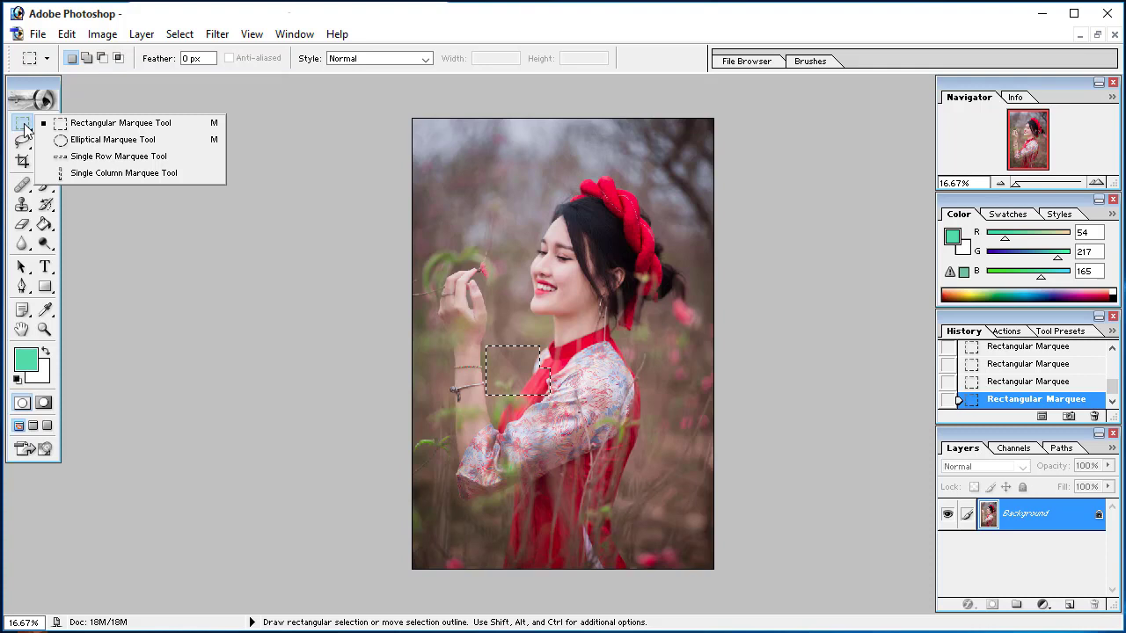
pyautogui.click(99, 148)
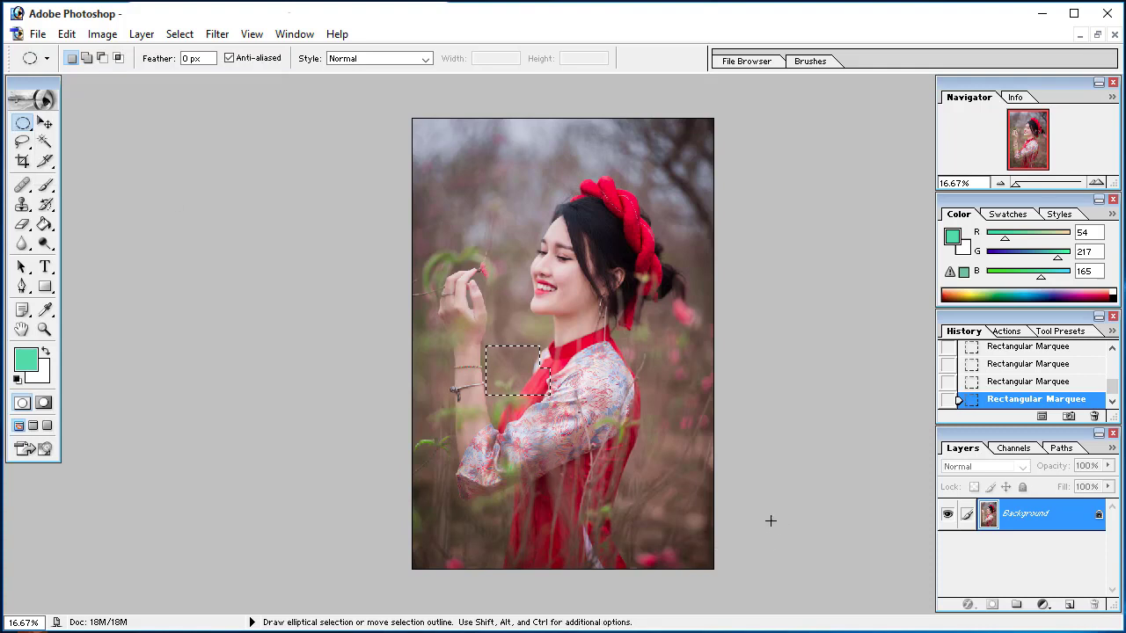
pyautogui.hotkey('ctrl', 'd')
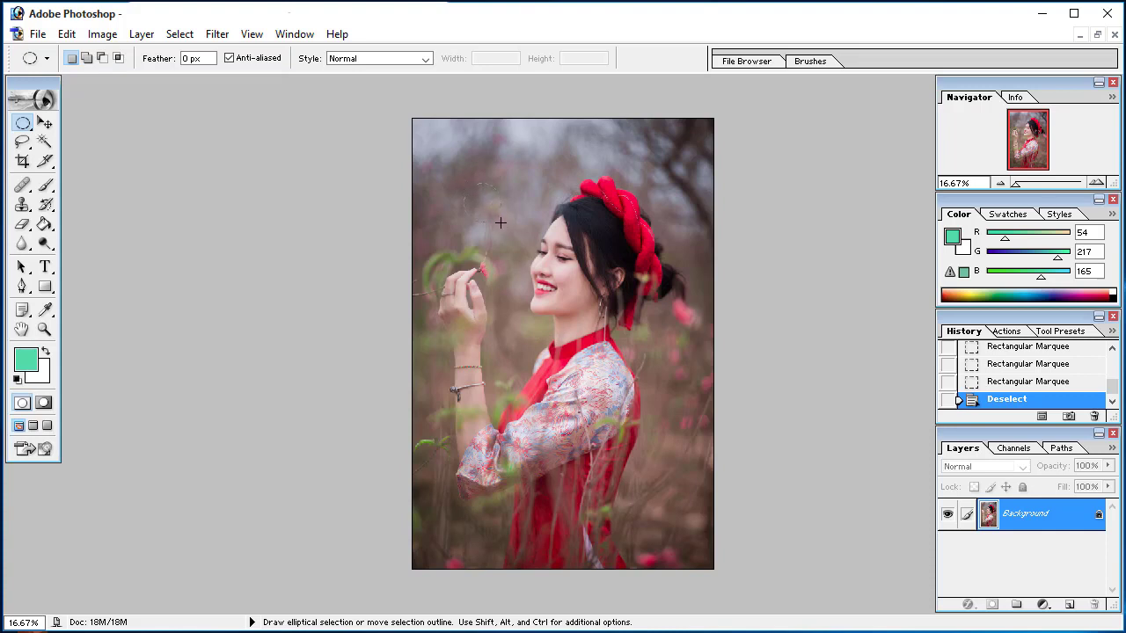
# Draw a tall, narrow elliptical selection and move its outline over the head and torso
pyautogui.moveTo(565, 376); pyautogui.dragTo(572, 461)
pyautogui.moveTo(550, 538); pyautogui.dragTo(552, 540)
pyautogui.moveTo(532, 311); pyautogui.dragTo(613, 288)
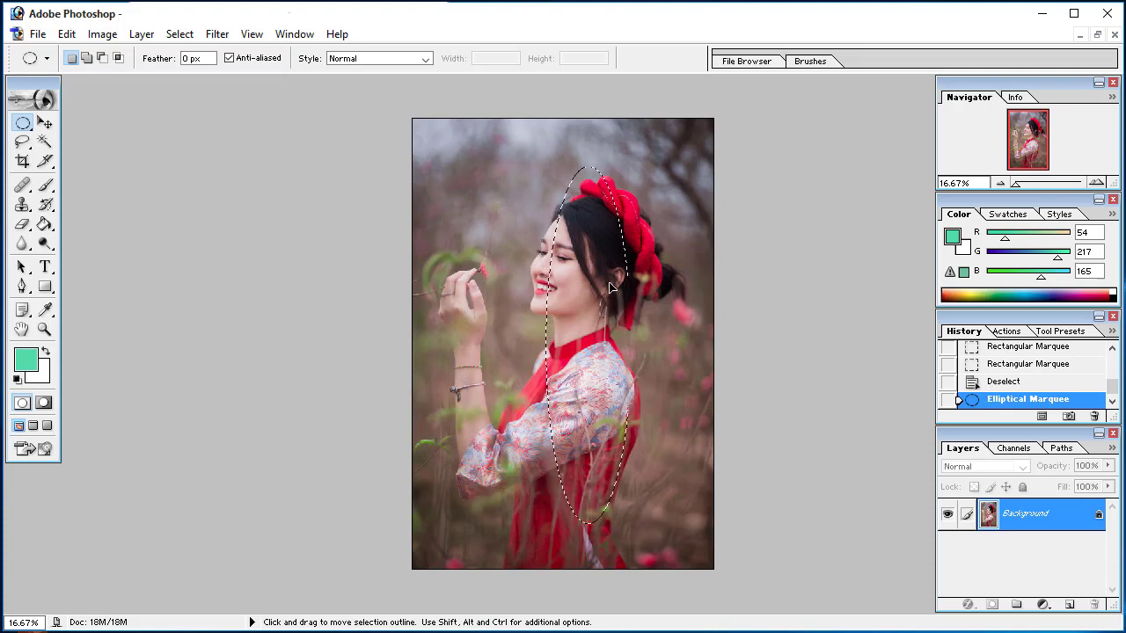
# Draw a series of elliptical selections, including a wide one across the face and a large one over the arm and chest
pyautogui.moveTo(439, 190); pyautogui.dragTo(626, 283)
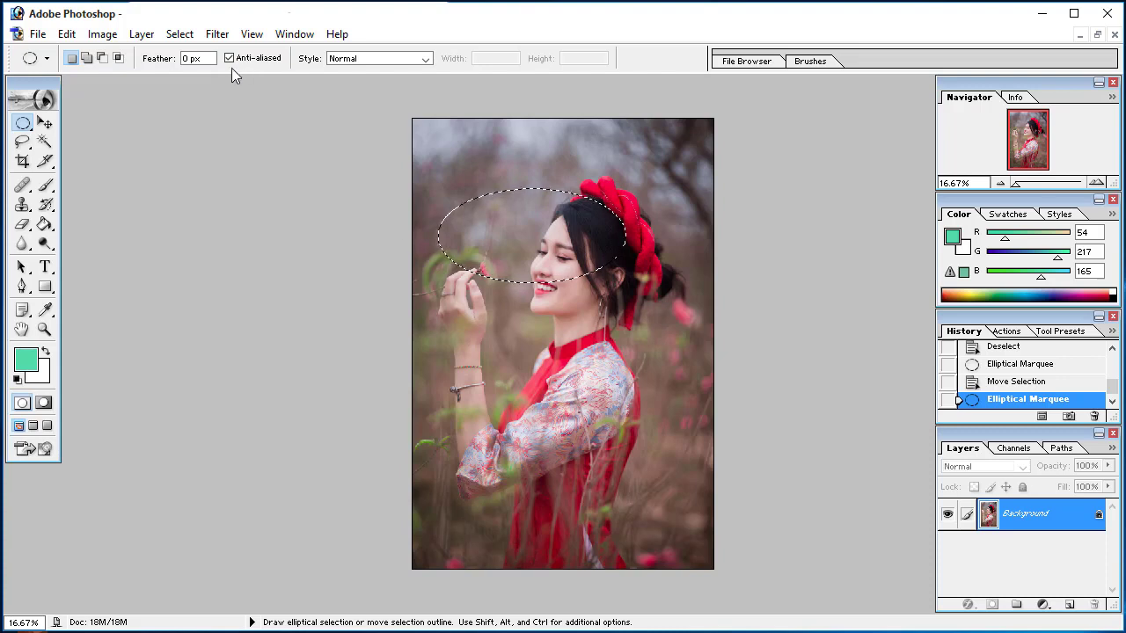
pyautogui.moveTo(459, 313); pyautogui.dragTo(607, 492)
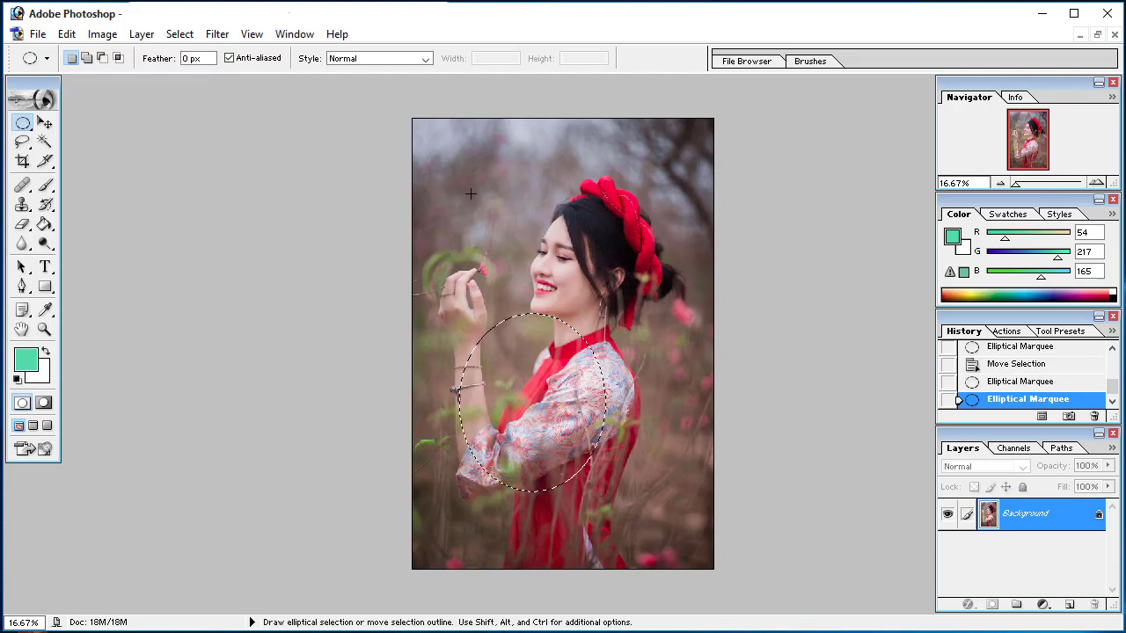
pyautogui.moveTo(470, 193); pyautogui.dragTo(509, 234)
pyautogui.moveTo(544, 269); pyautogui.dragTo(545, 270)
pyautogui.moveTo(479, 314); pyautogui.dragTo(479, 315)
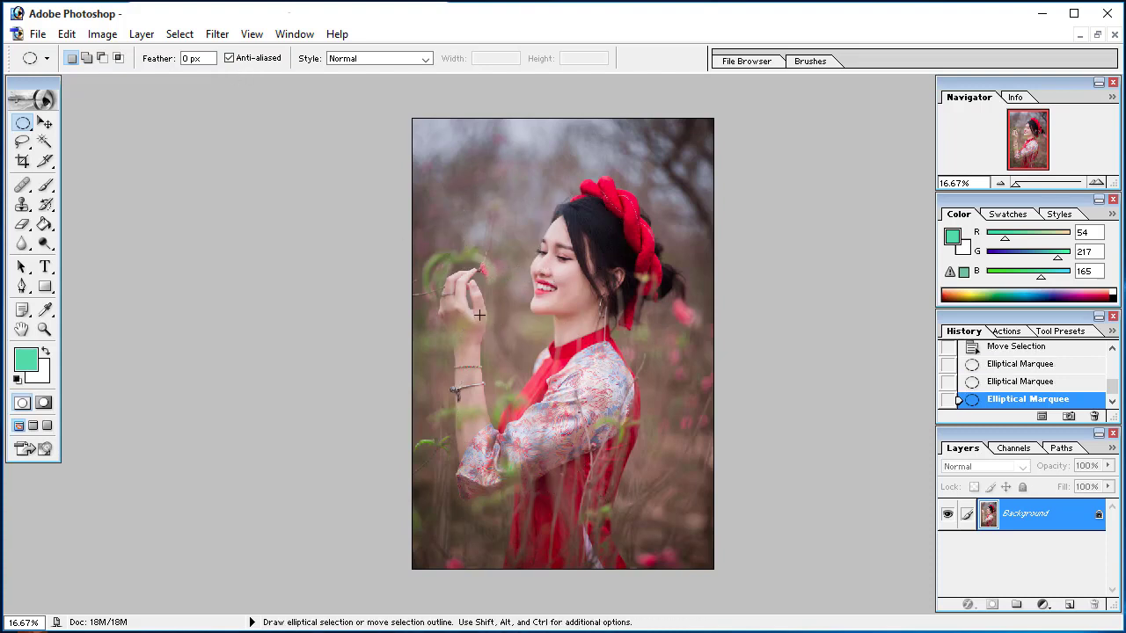
# Draw a perfect circle selection around the woman's head, replacing the previous ellipse
pyautogui.moveTo(471, 176); pyautogui.dragTo(512, 238)
pyautogui.click(521, 173)
pyautogui.moveTo(565, 227); pyautogui.dragTo(591, 262)
pyautogui.press('shift')
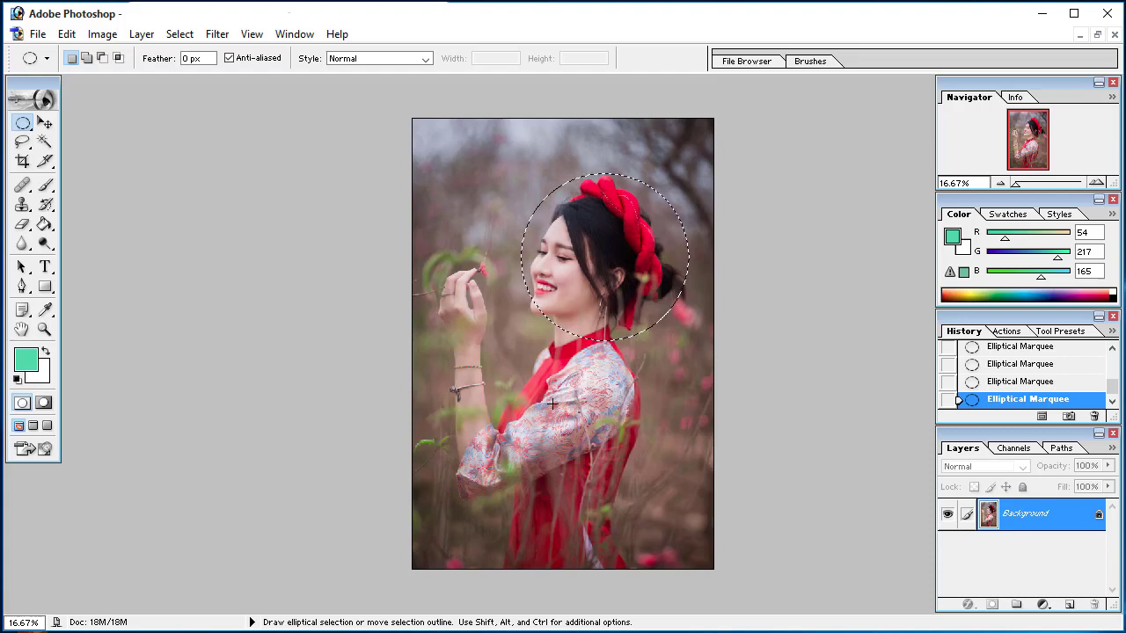
# Add a large elliptical area over the arm and torso to the circular head selection
pyautogui.press('shift')
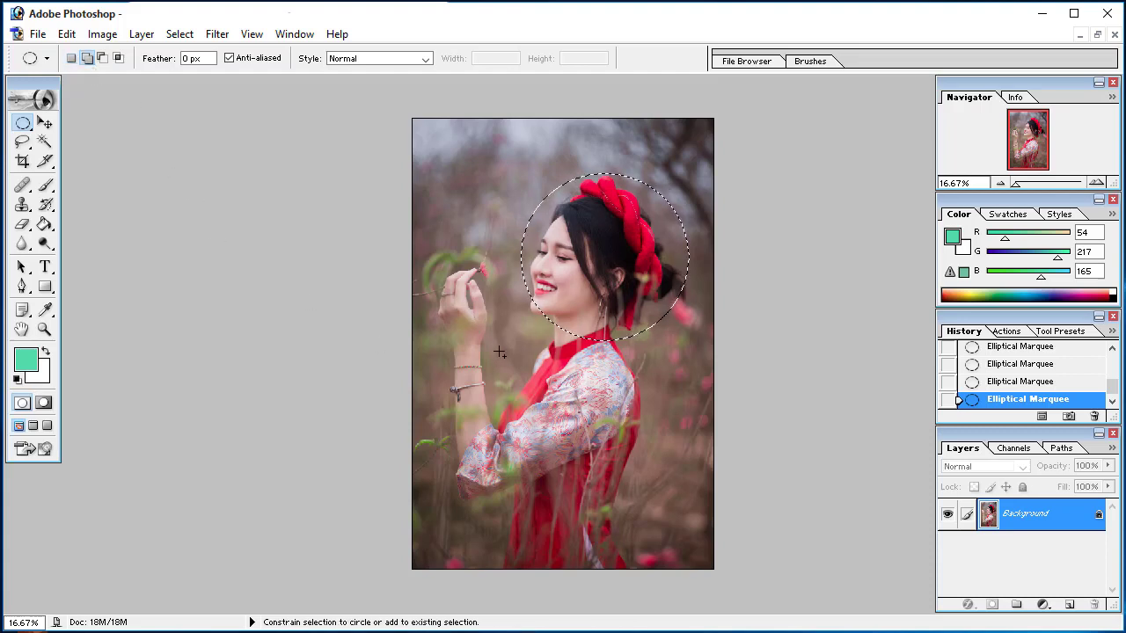
pyautogui.press('shift')
pyautogui.moveTo(604, 466); pyautogui.dragTo(632, 478)
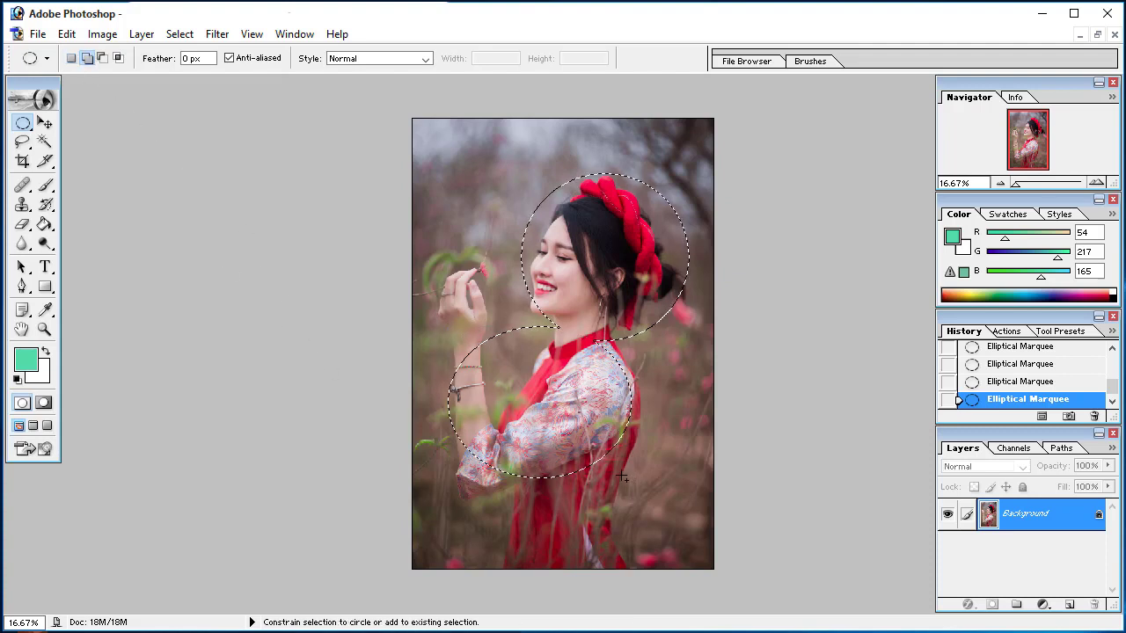
# Clear the combined elliptical selection and draw a perfect circle selection covering the raised hand's fingers and the face
pyautogui.click(445, 154)
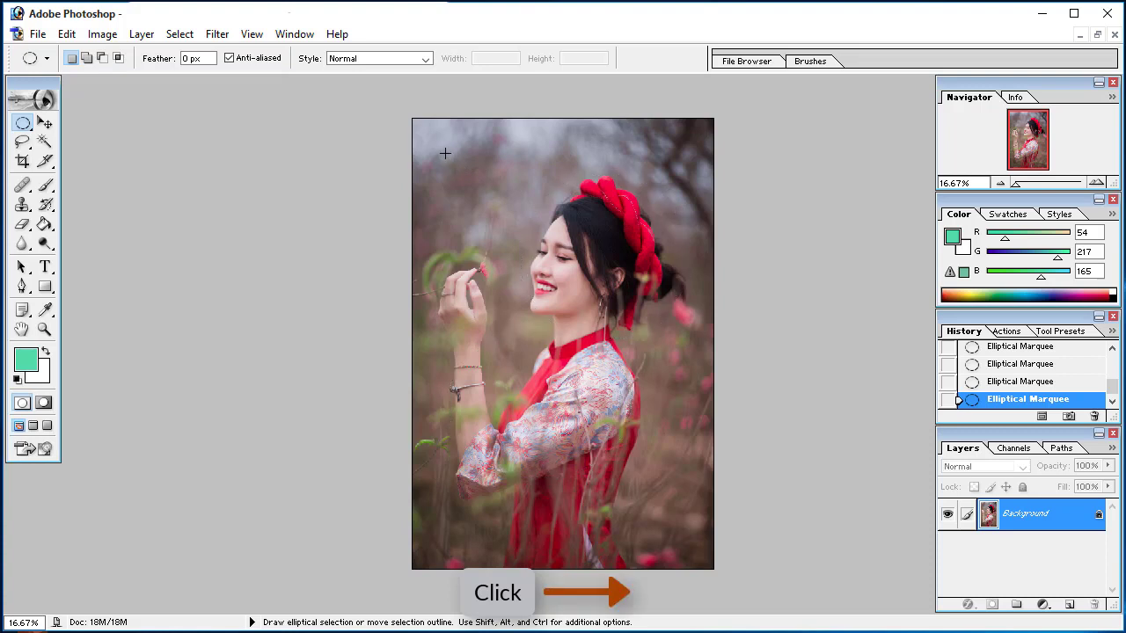
pyautogui.press('shift')
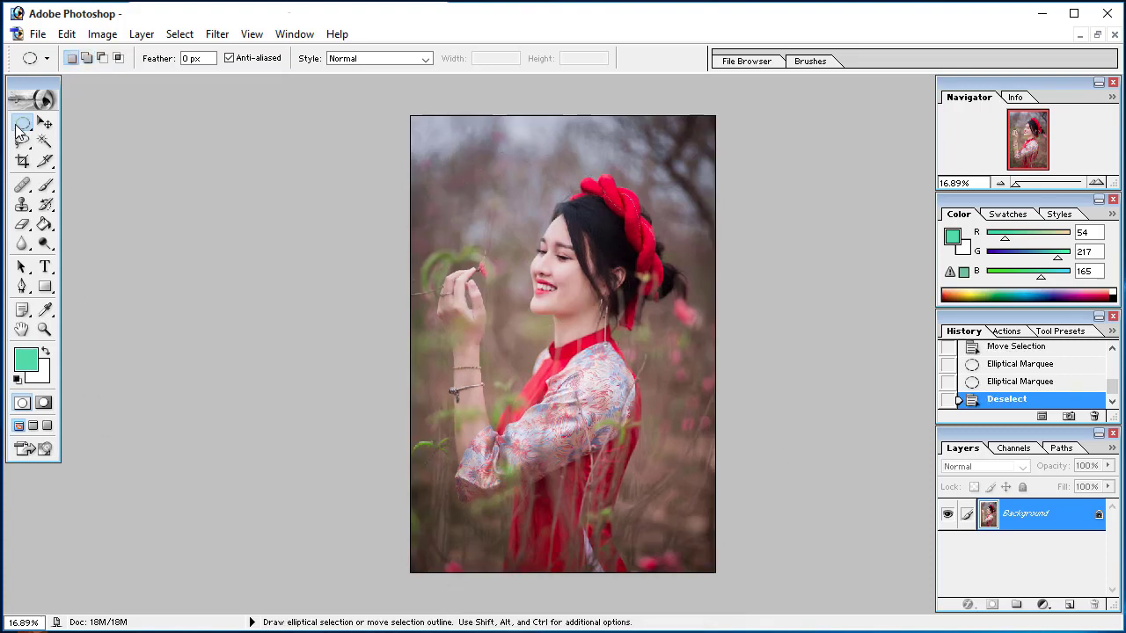
# Switch to the Single Row Marquee tool and place a series of one-pixel row selections at different heights across the photo
pyautogui.rightClick(27, 127)
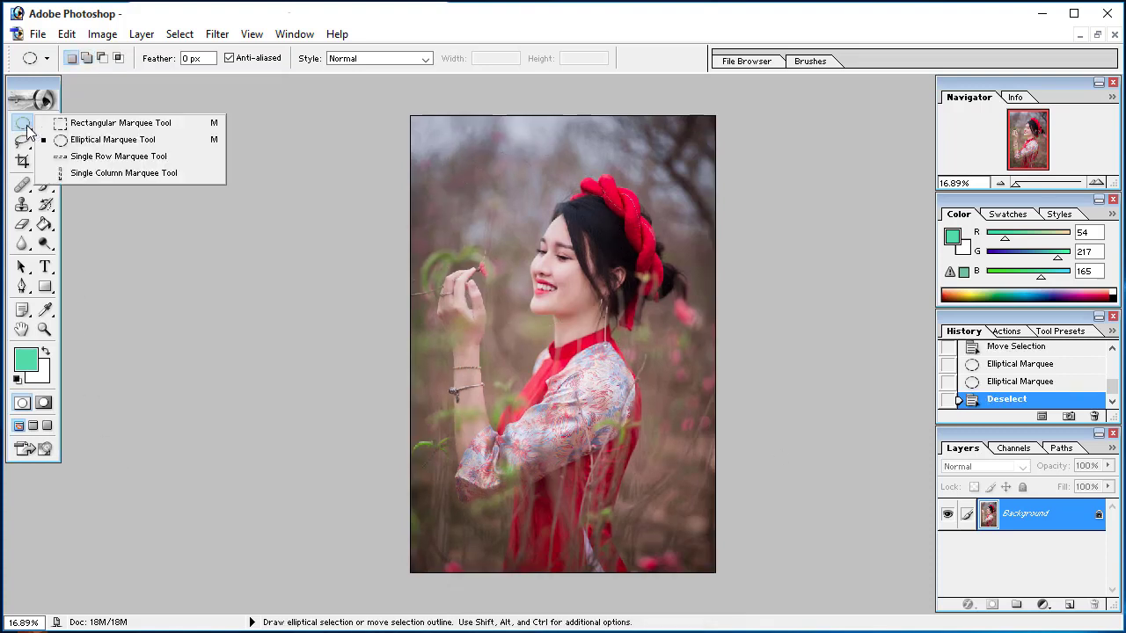
pyautogui.click(81, 159)
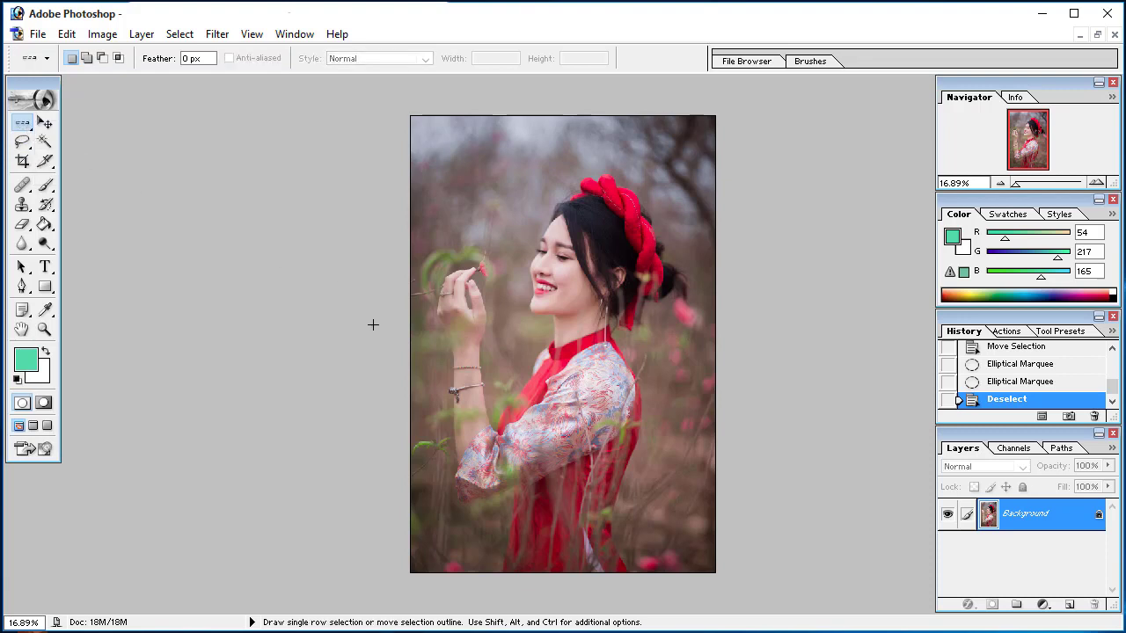
pyautogui.click(434, 214)
pyautogui.click(478, 212)
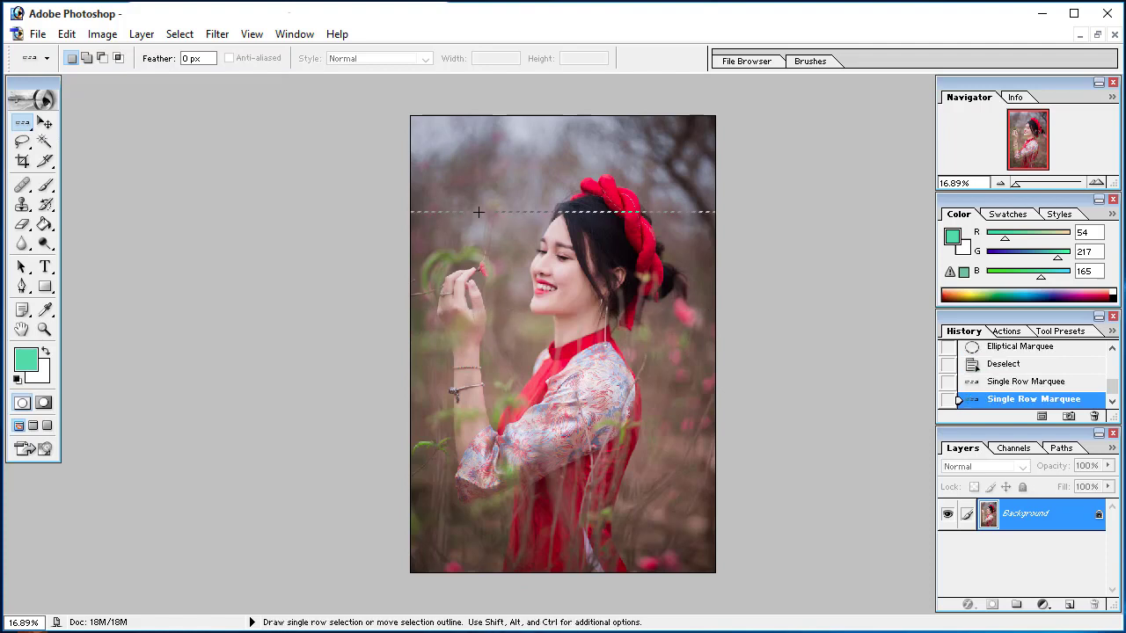
pyautogui.click(481, 181)
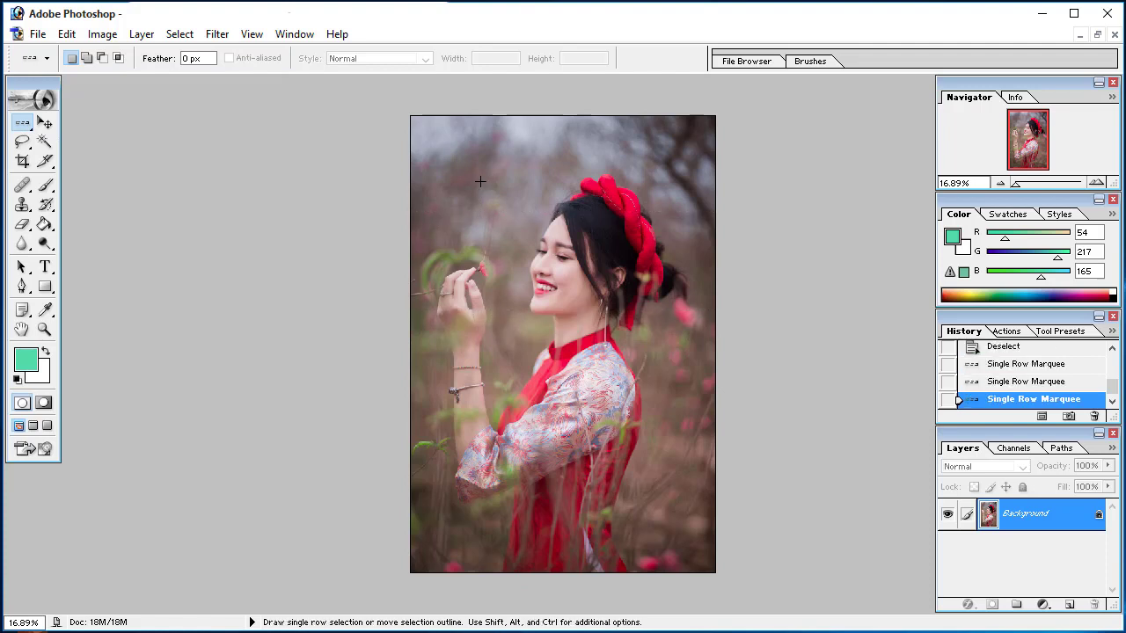
pyautogui.click(465, 235)
pyautogui.click(466, 294)
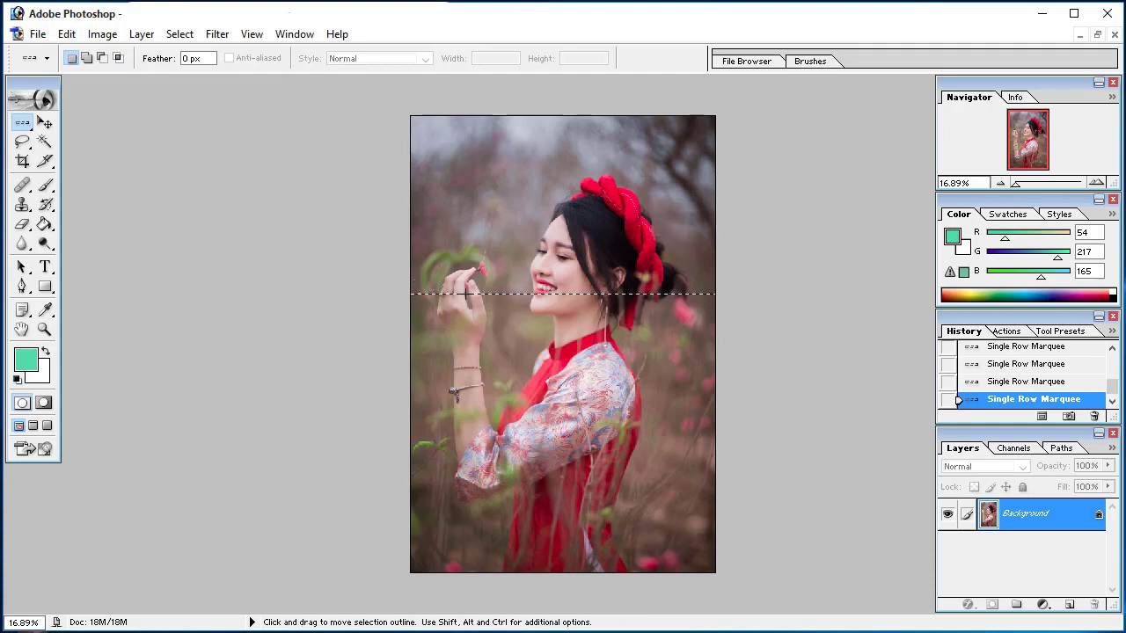
pyautogui.click(472, 200)
pyautogui.click(486, 275)
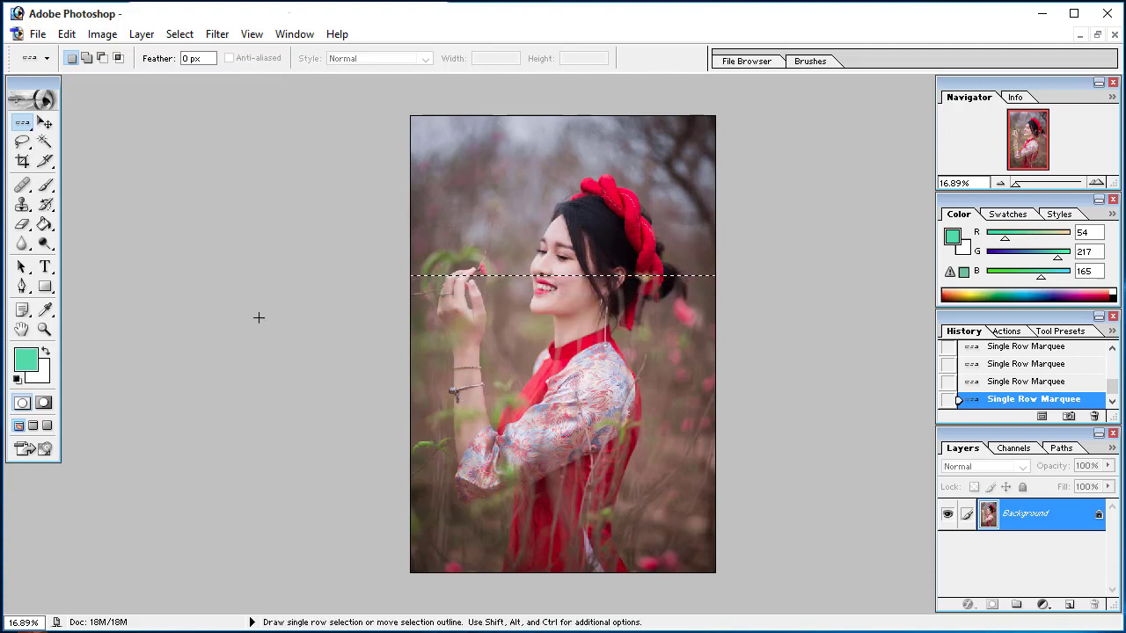
# Switch to the Single Column Marquee tool and place several one-pixel column selections around the face and the background beside it
pyautogui.click(22, 124)
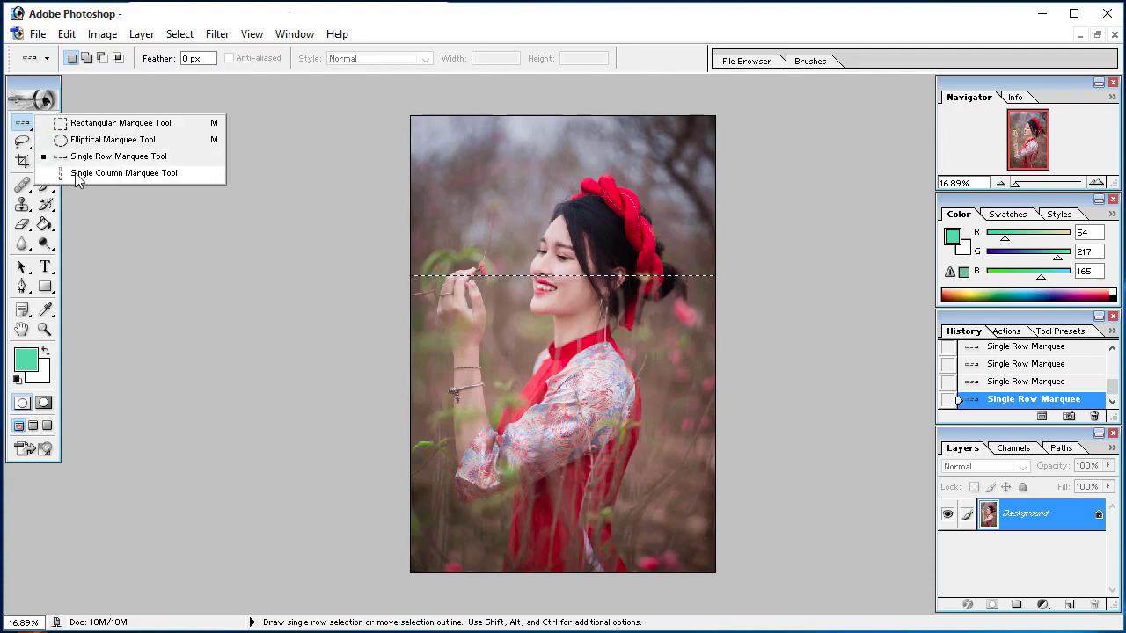
pyautogui.click(122, 173)
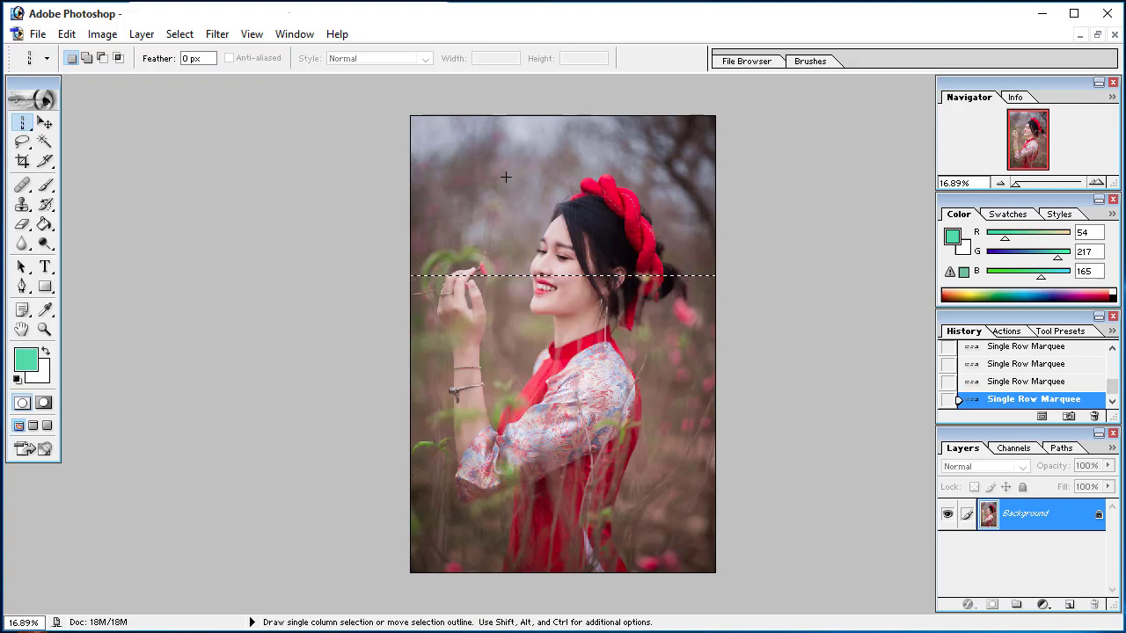
pyautogui.click(505, 264)
pyautogui.click(599, 299)
pyautogui.click(498, 234)
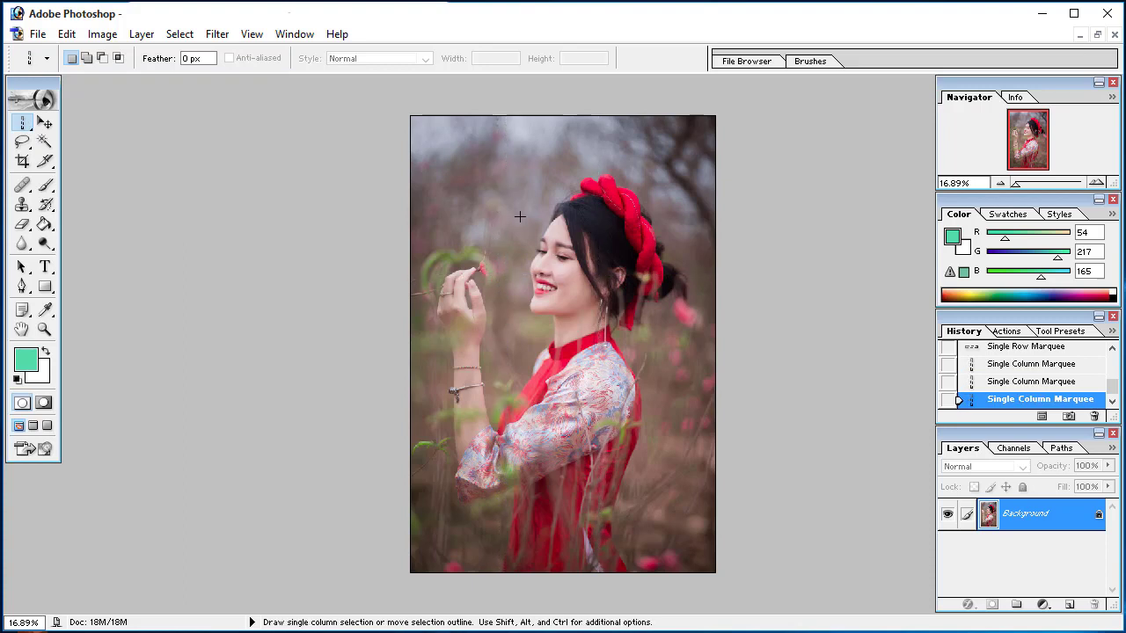
pyautogui.click(518, 213)
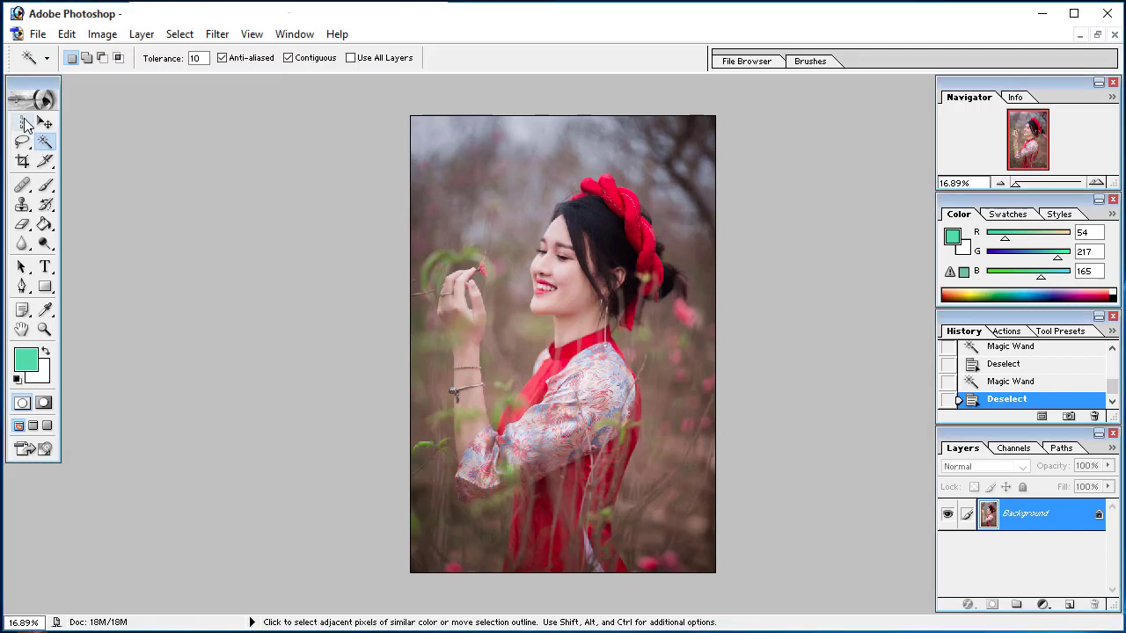
# Use the Magic Wand at tolerance 10 to select similar colours on the cheek, the red headband and around the collar
pyautogui.click(24, 123)
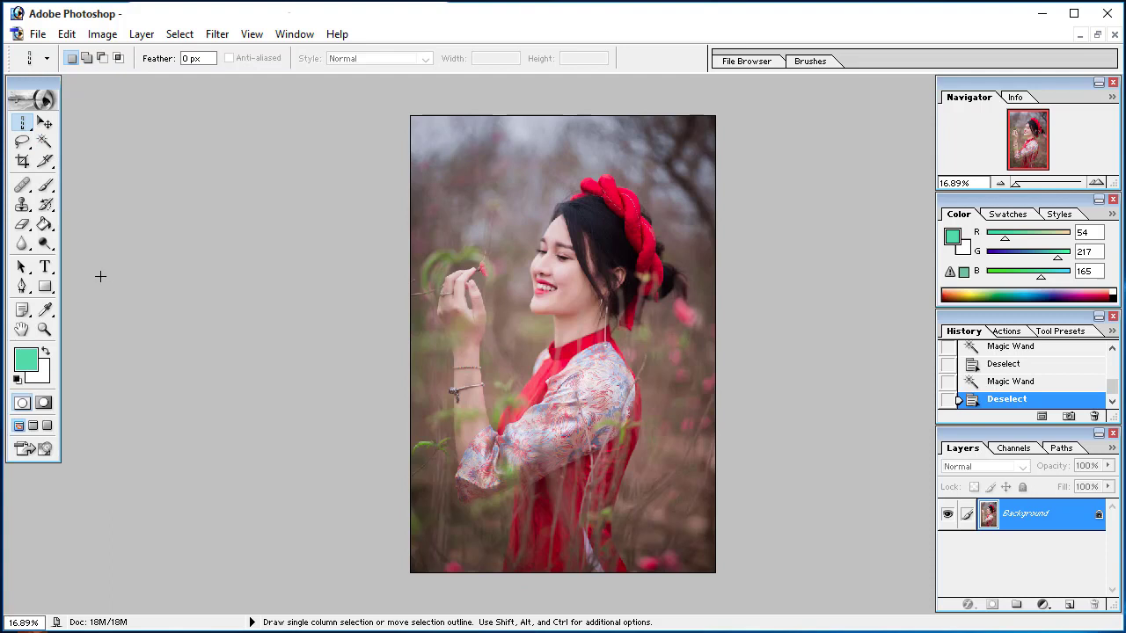
pyautogui.click(45, 142)
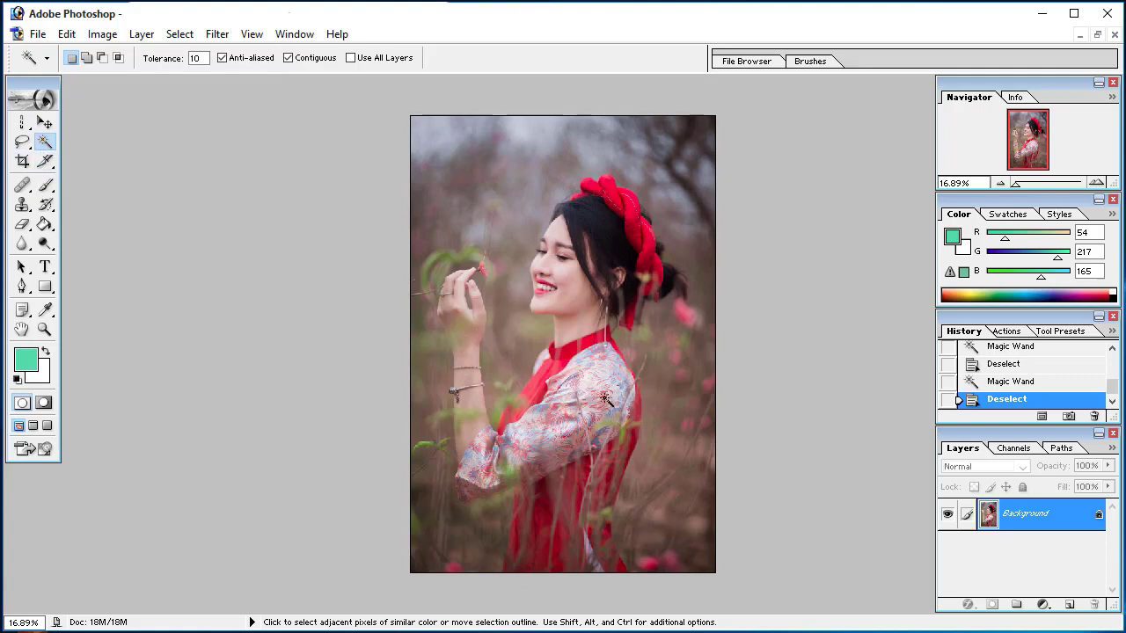
pyautogui.click(572, 286)
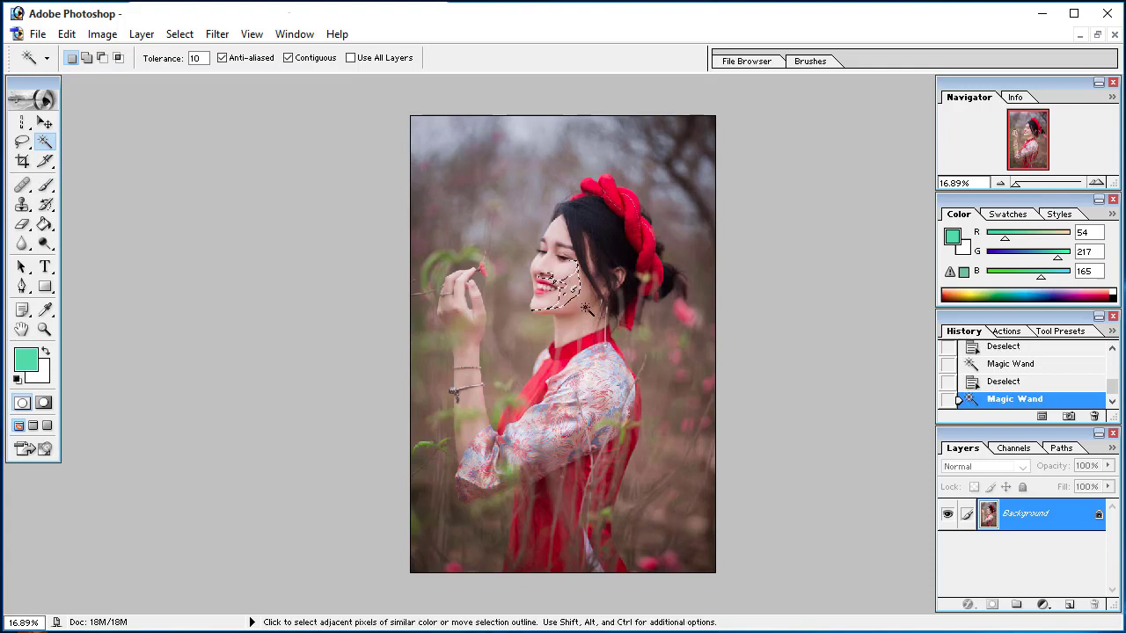
pyautogui.click(620, 204)
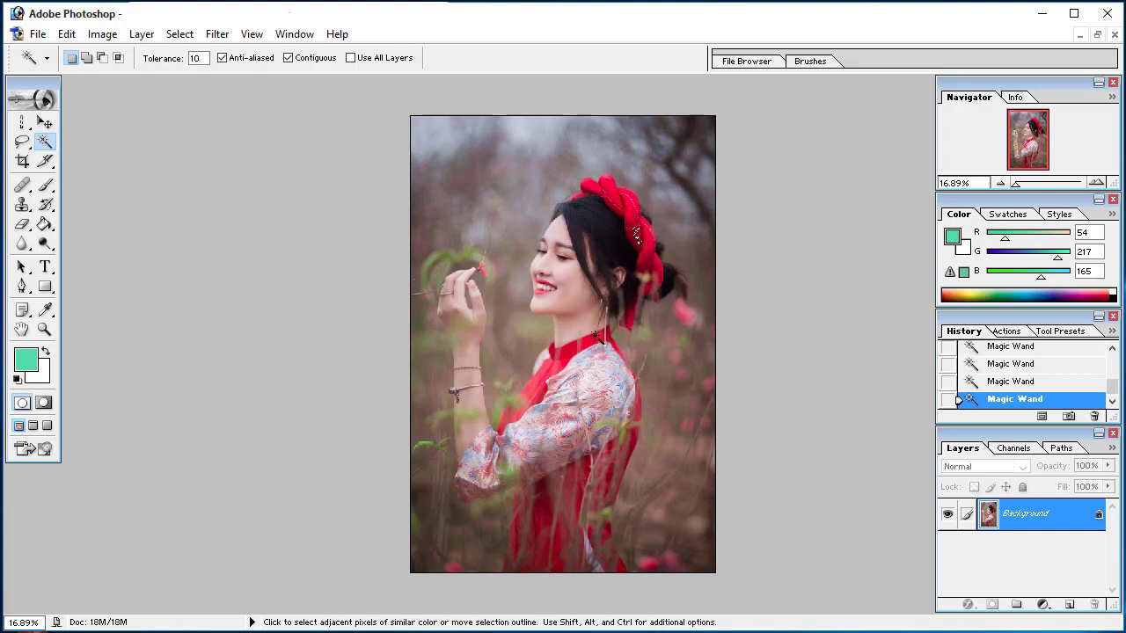
pyautogui.click(589, 344)
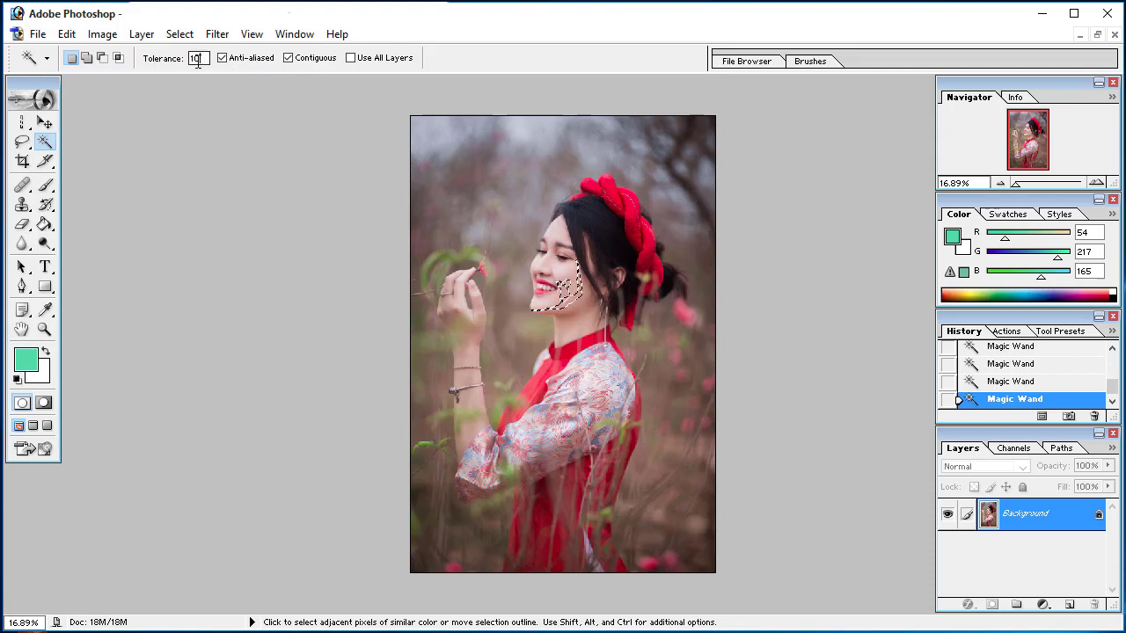
# Set the Magic Wand tolerance to 100 and reselect similar colours on the red headband
pyautogui.moveTo(198, 60); pyautogui.dragTo(184, 59)
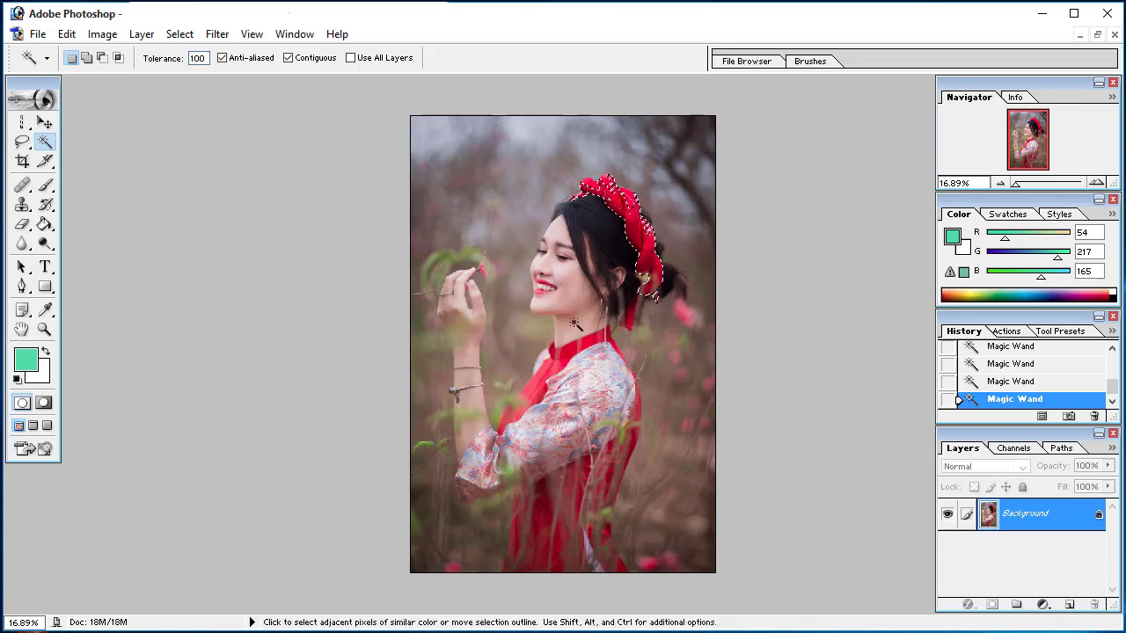
pyautogui.click(601, 186)
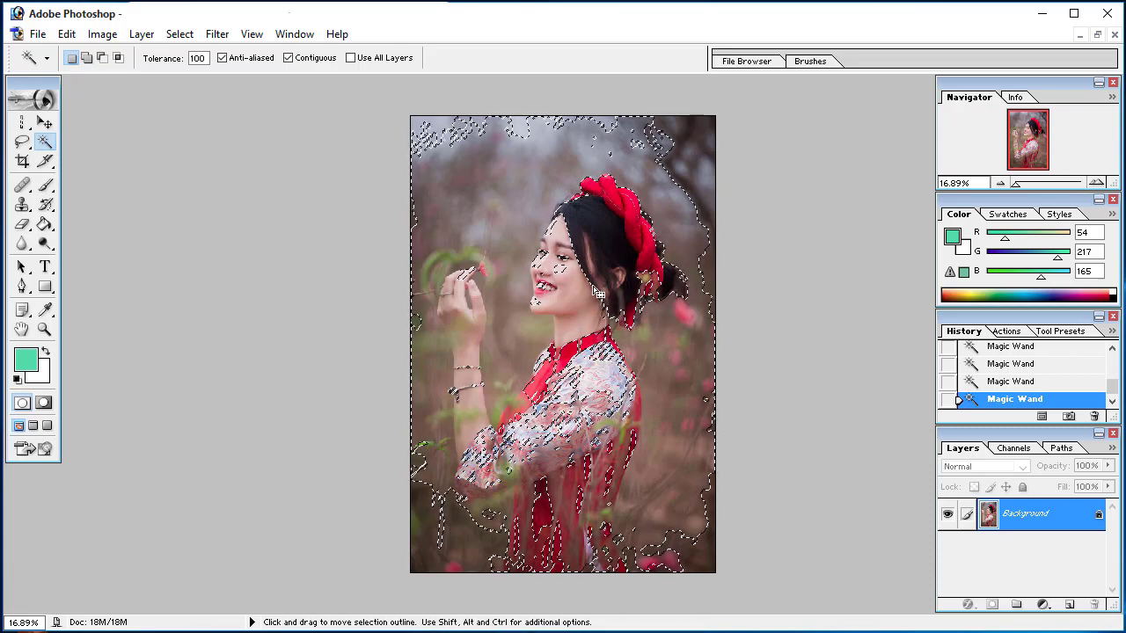
pyautogui.click(631, 207)
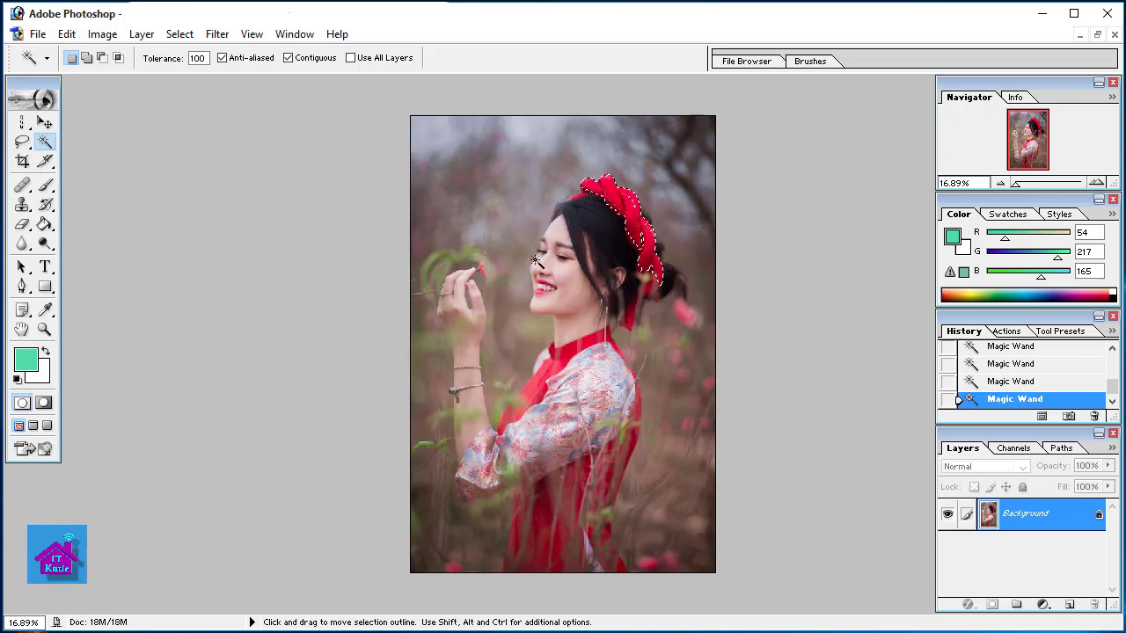
# Set the Magic Wand tolerance to 20 and select similar colours on the face and the red headband
pyautogui.click(195, 58)
pyautogui.write('20')
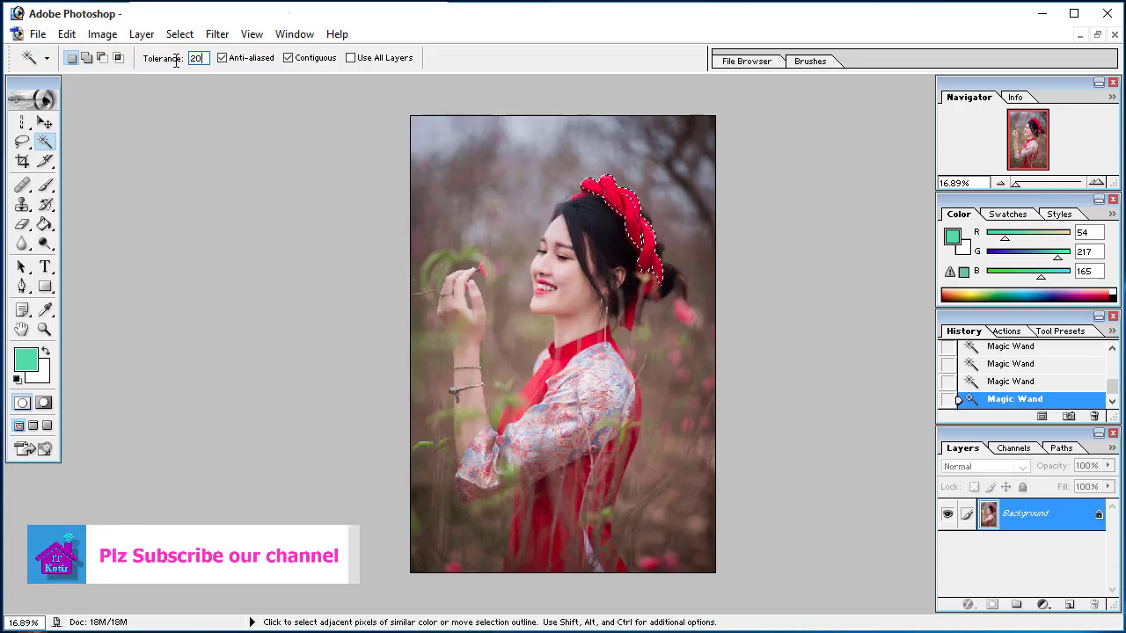
pyautogui.click(540, 277)
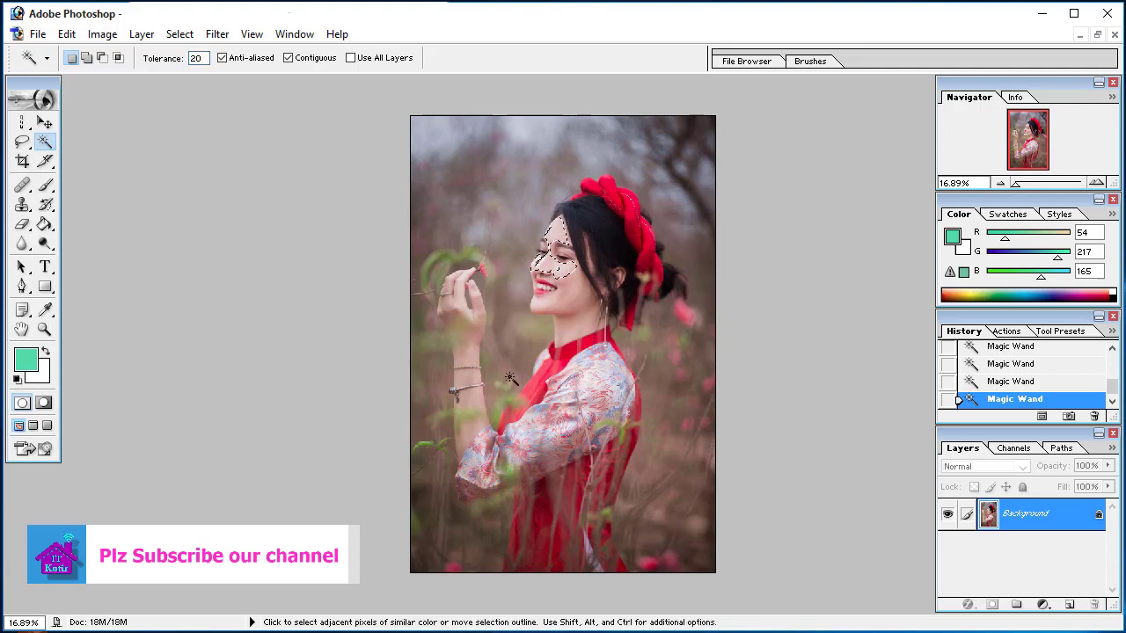
pyautogui.click(623, 203)
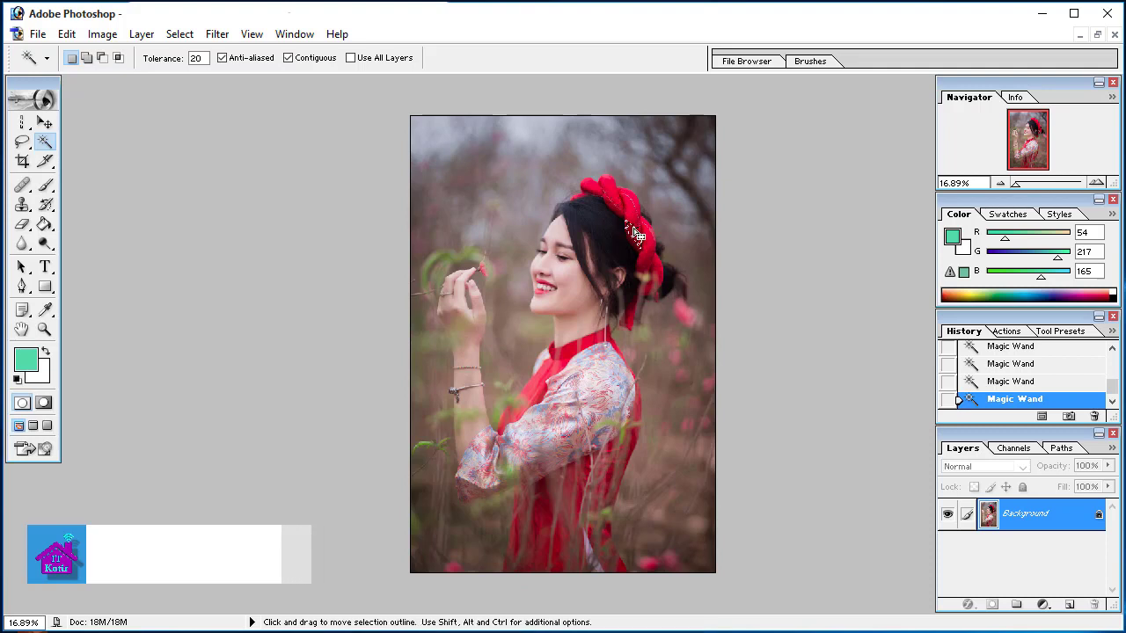
# Raise the Magic Wand tolerance to 100 again and select similar colours from the face, followed by the red headband
pyautogui.click(199, 58)
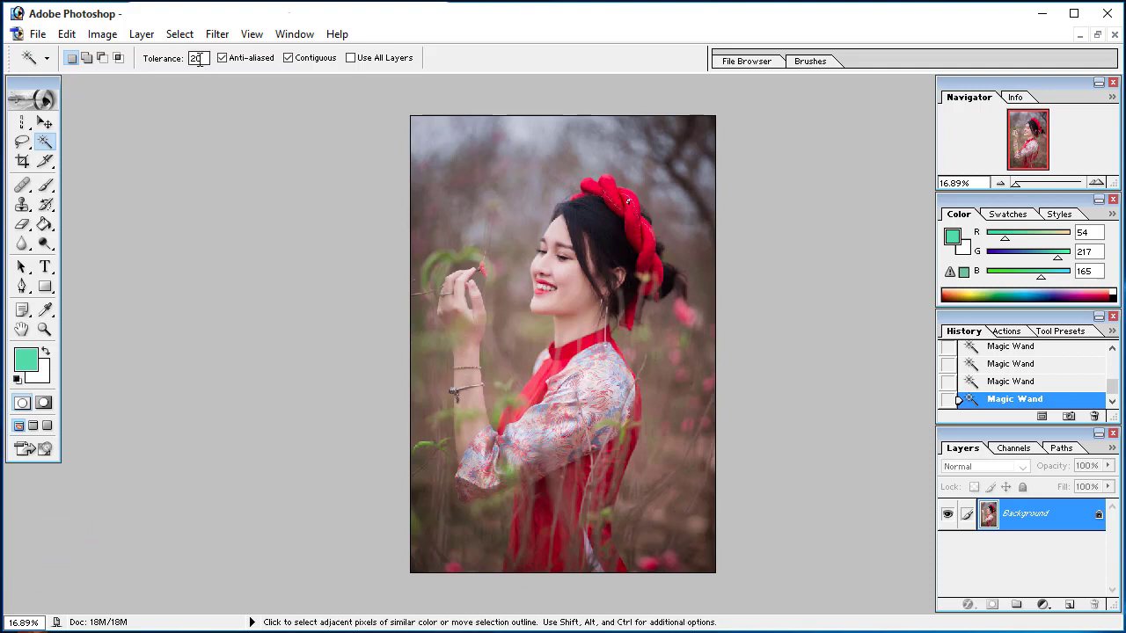
pyautogui.write('15')
pyautogui.write('00')
pyautogui.click(568, 295)
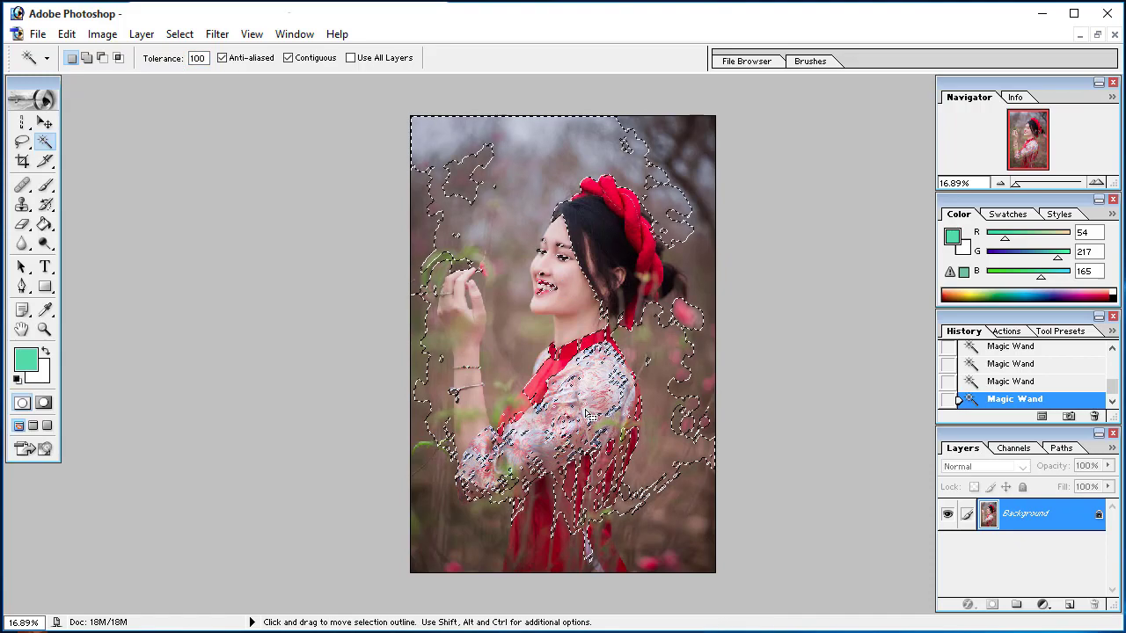
pyautogui.click(626, 219)
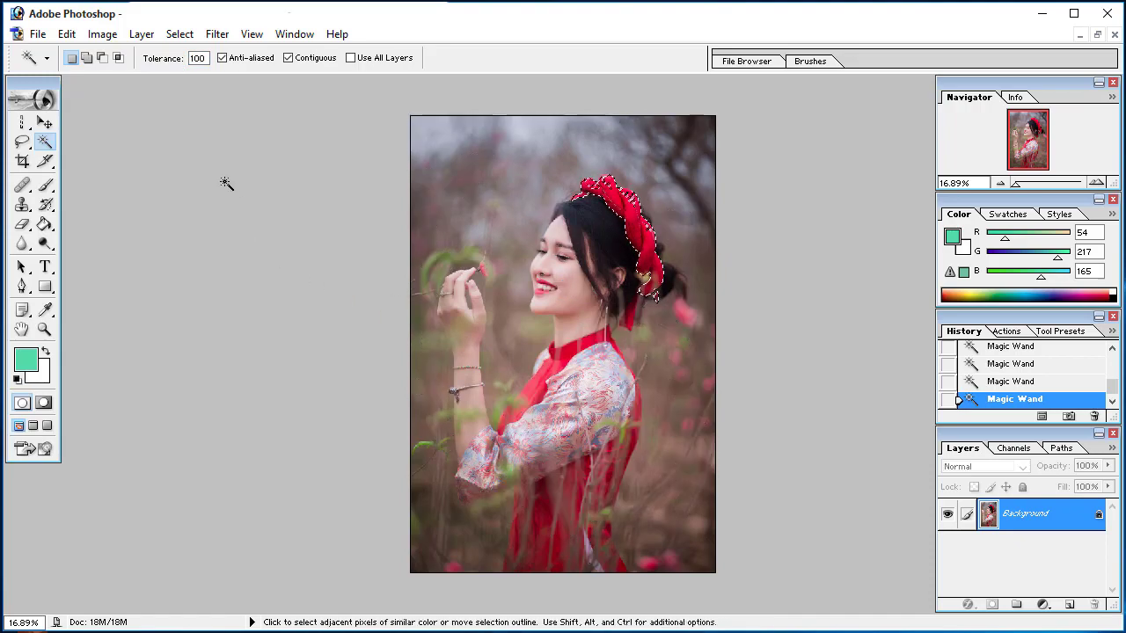
# Set the Magic Wand tolerance to 23, clear the selection and select adjoining skin tones at several points on the face
pyautogui.doubleClick(193, 58)
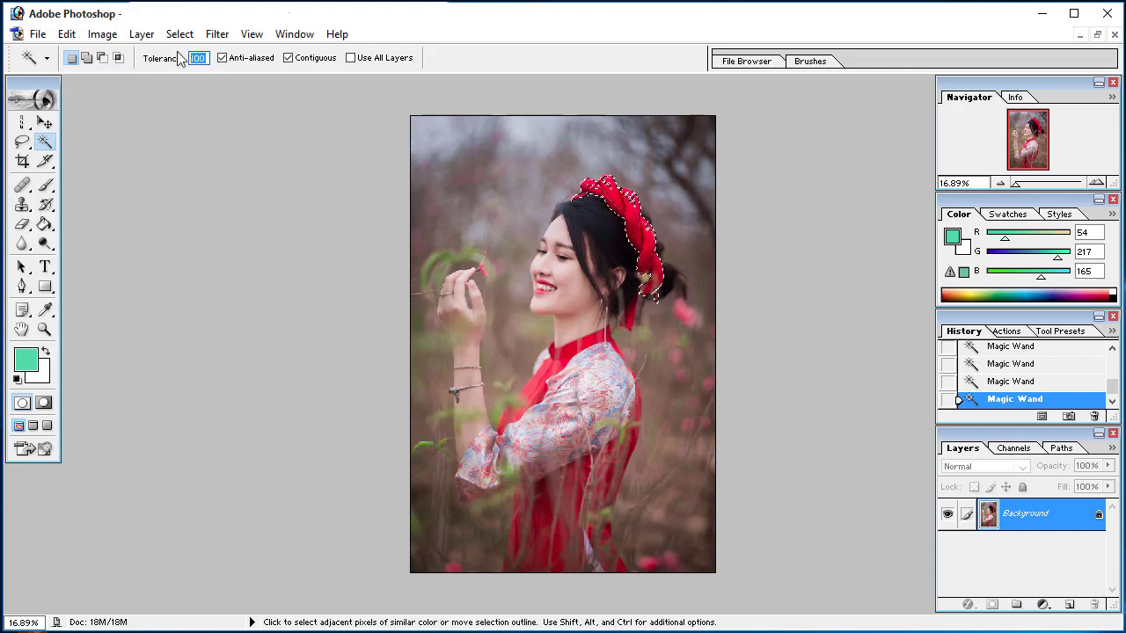
pyautogui.write('23')
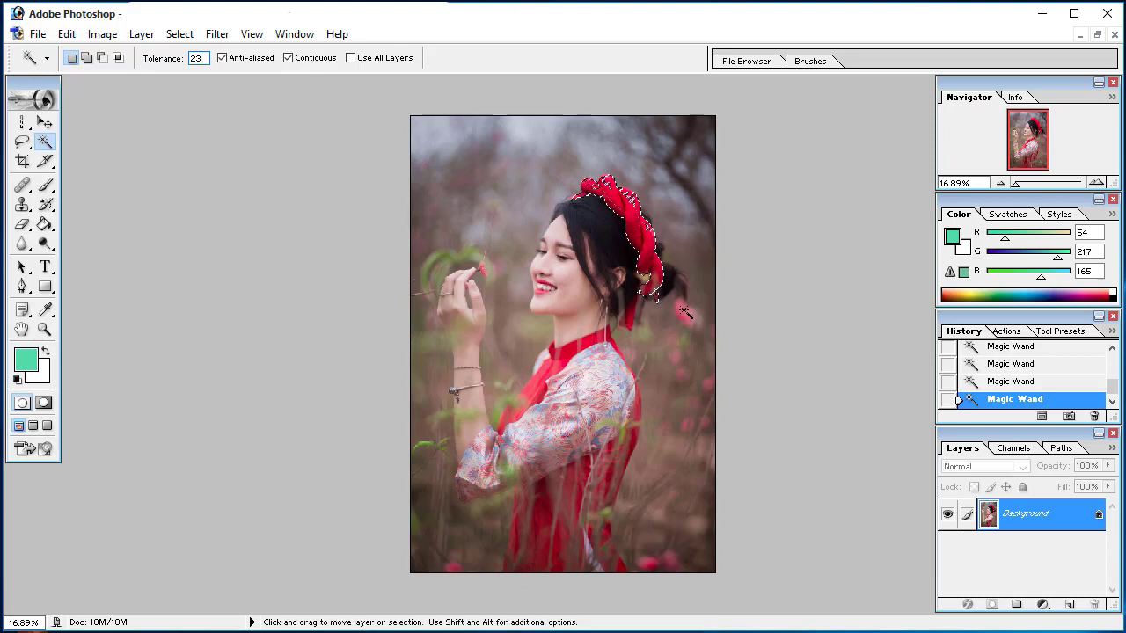
pyautogui.hotkey('ctrl', 'd')
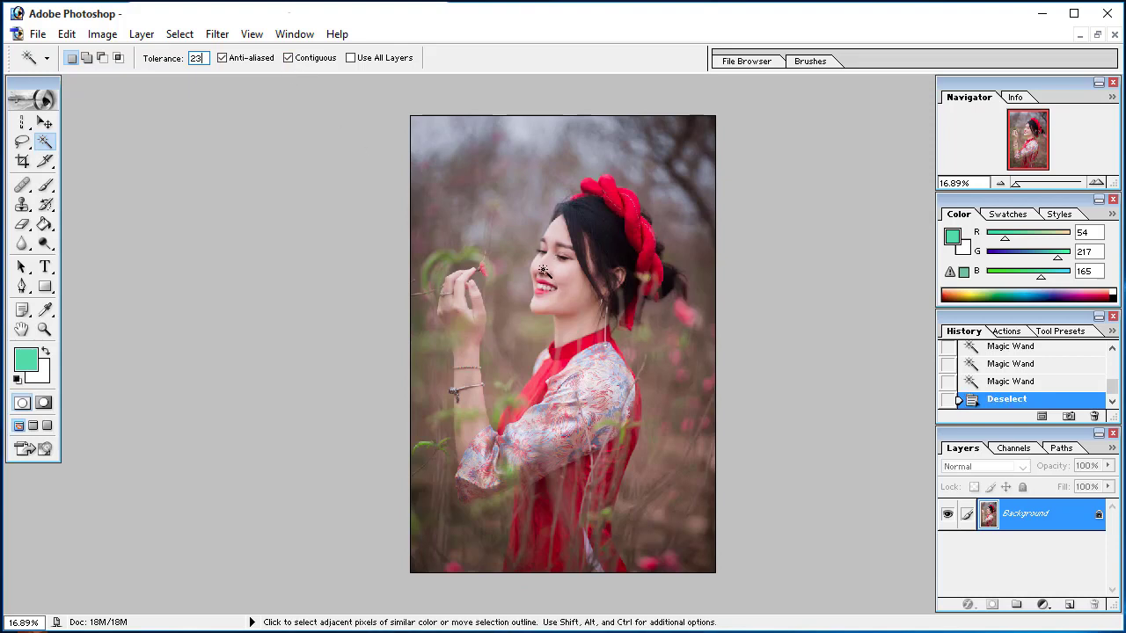
pyautogui.click(544, 268)
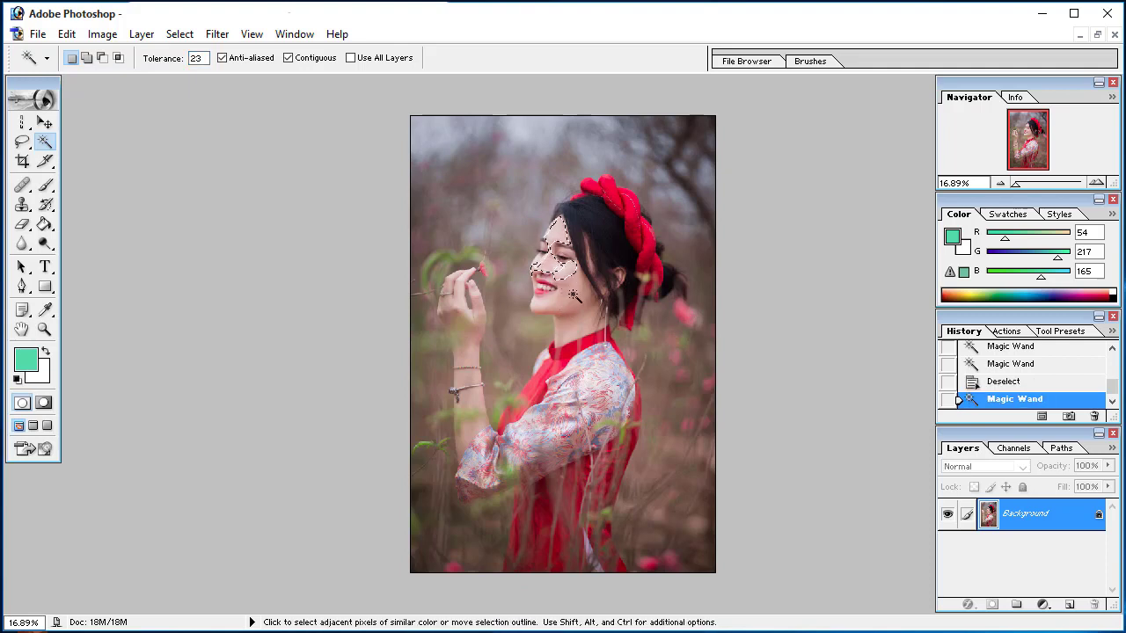
pyautogui.keyDown('shift'); pyautogui.click(574, 295); pyautogui.keyUp('shift')
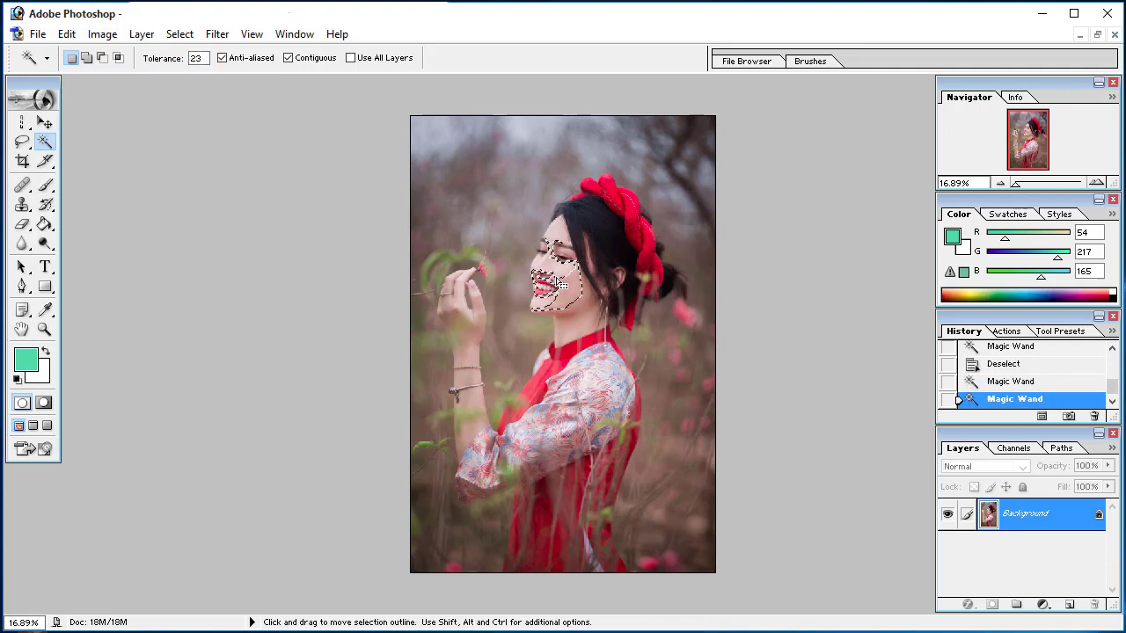
pyautogui.click(548, 269)
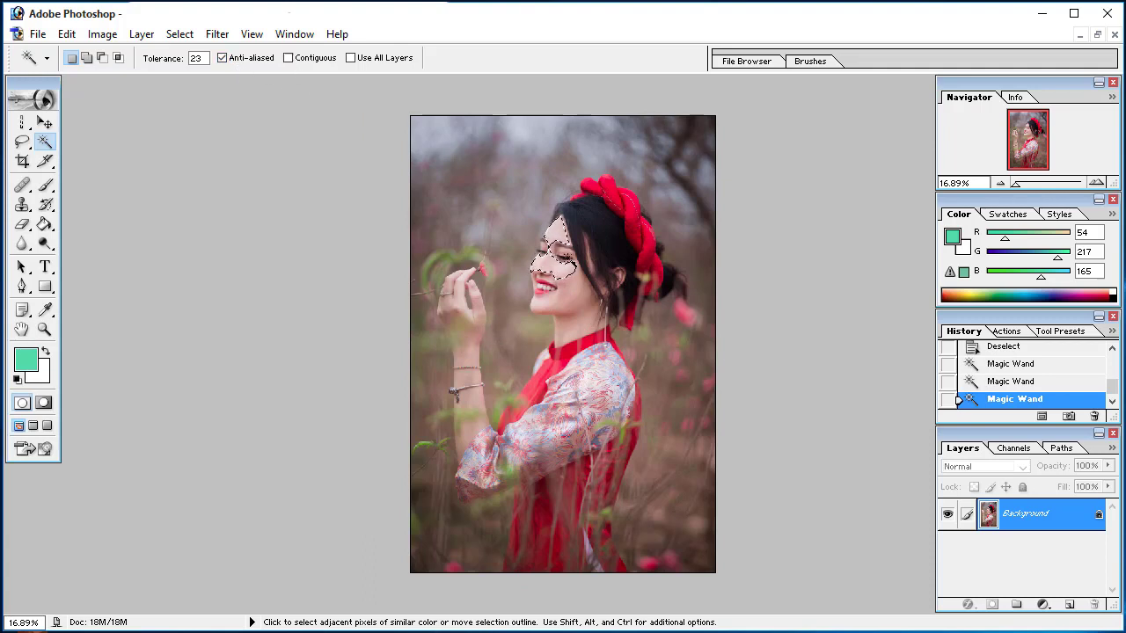
# With Contiguous turned off, select matching skin tones throughout the photo by sampling the face, and clear the selection
pyautogui.hotkey('ctrl', 'd')
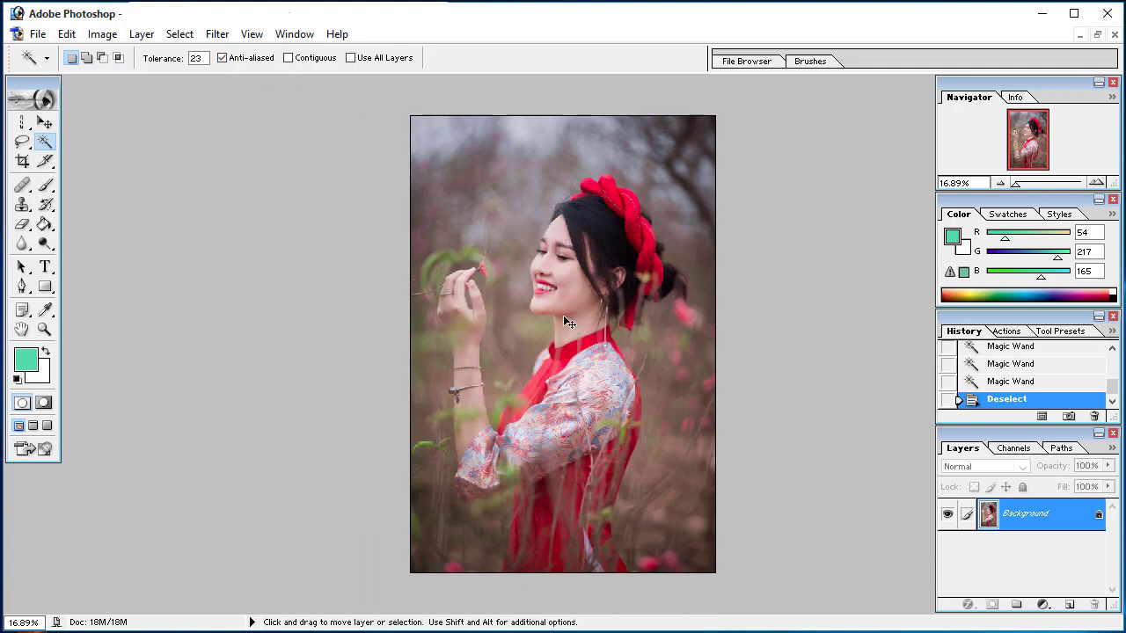
pyautogui.click(542, 270)
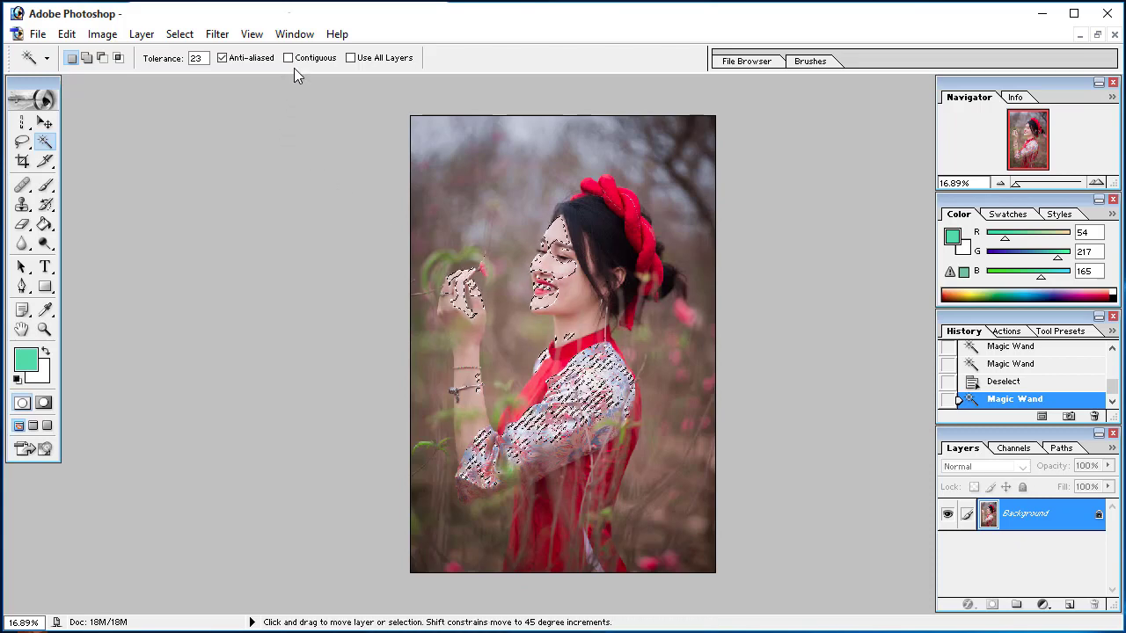
pyautogui.hotkey('ctrl', 'd')
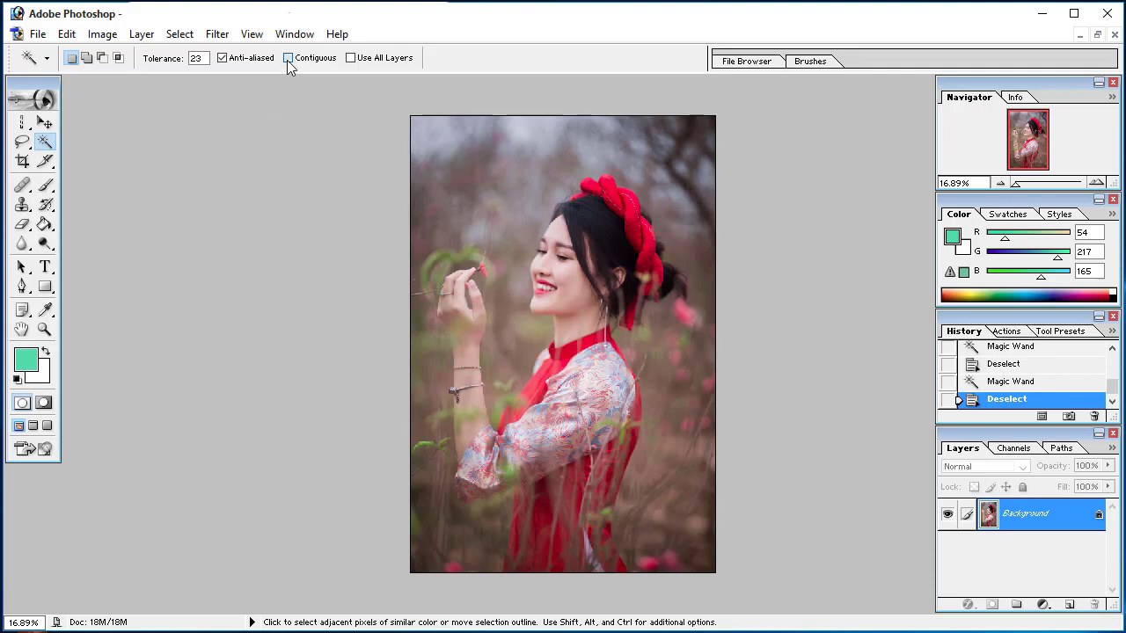
# Turn Contiguous back on and use the Magic Wand to select adjoining colours on the face and two parts of the headband
pyautogui.click(288, 58)
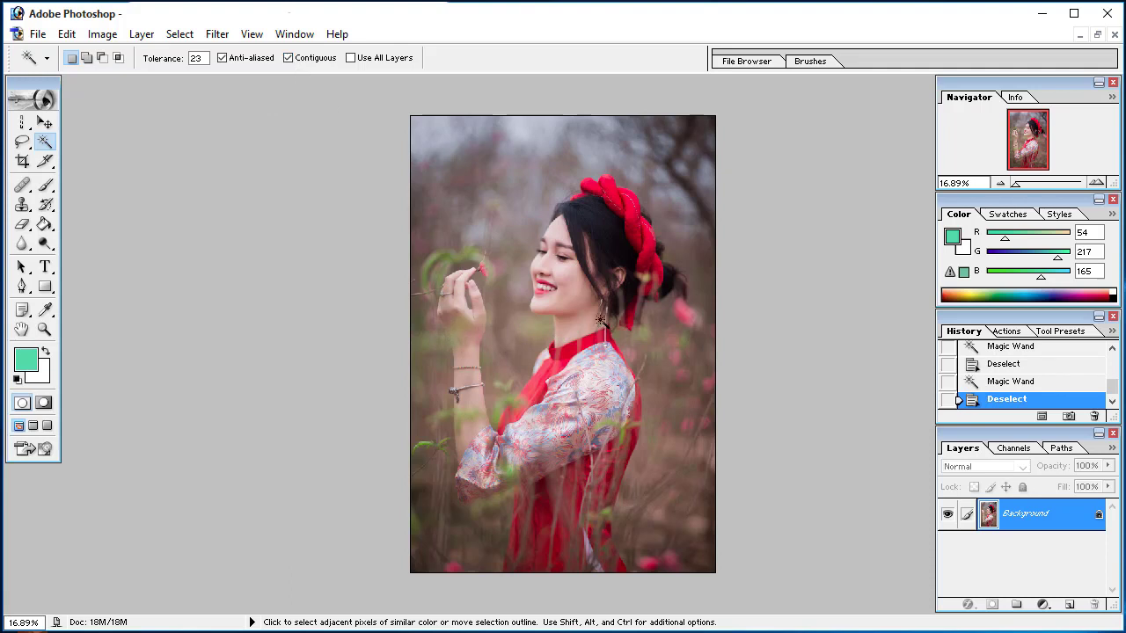
pyautogui.click(541, 268)
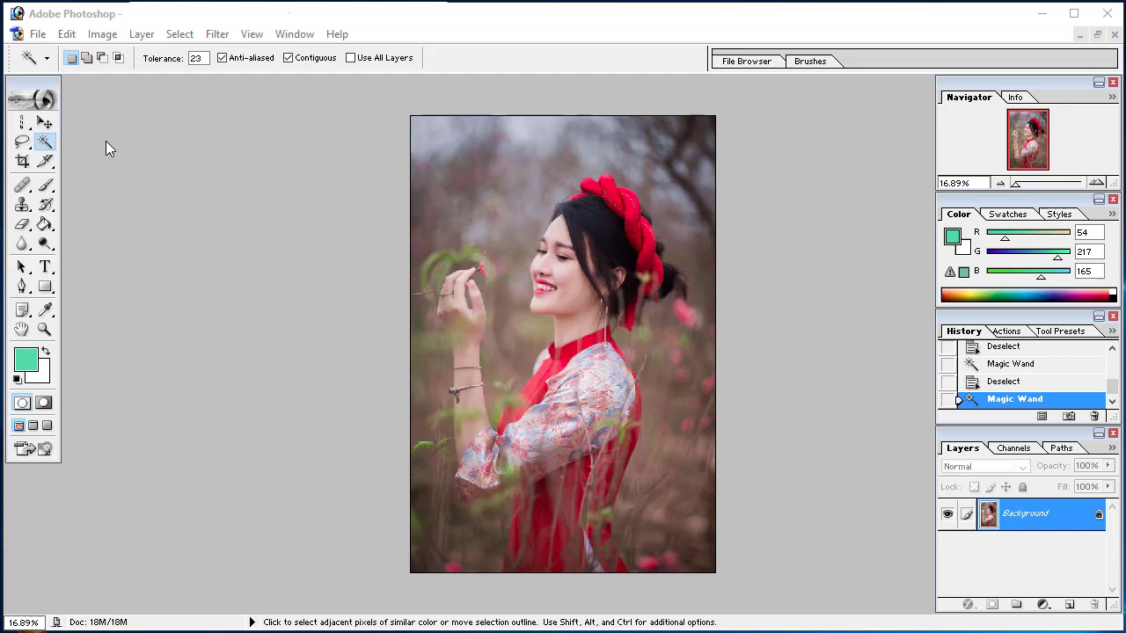
pyautogui.click(44, 138)
pyautogui.click(645, 231)
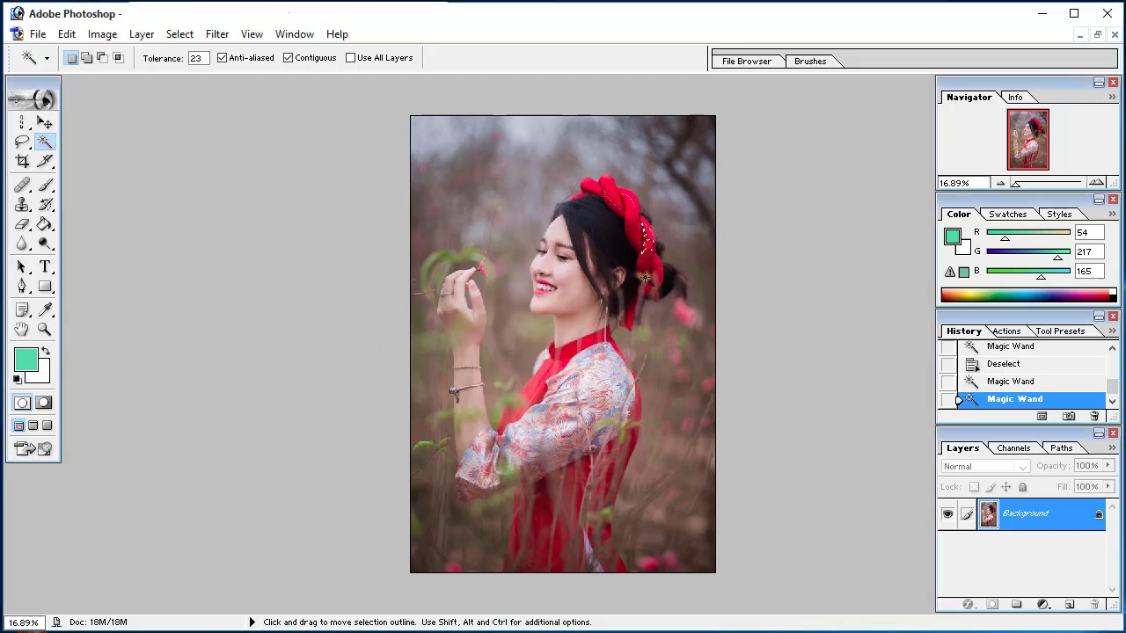
pyautogui.click(614, 187)
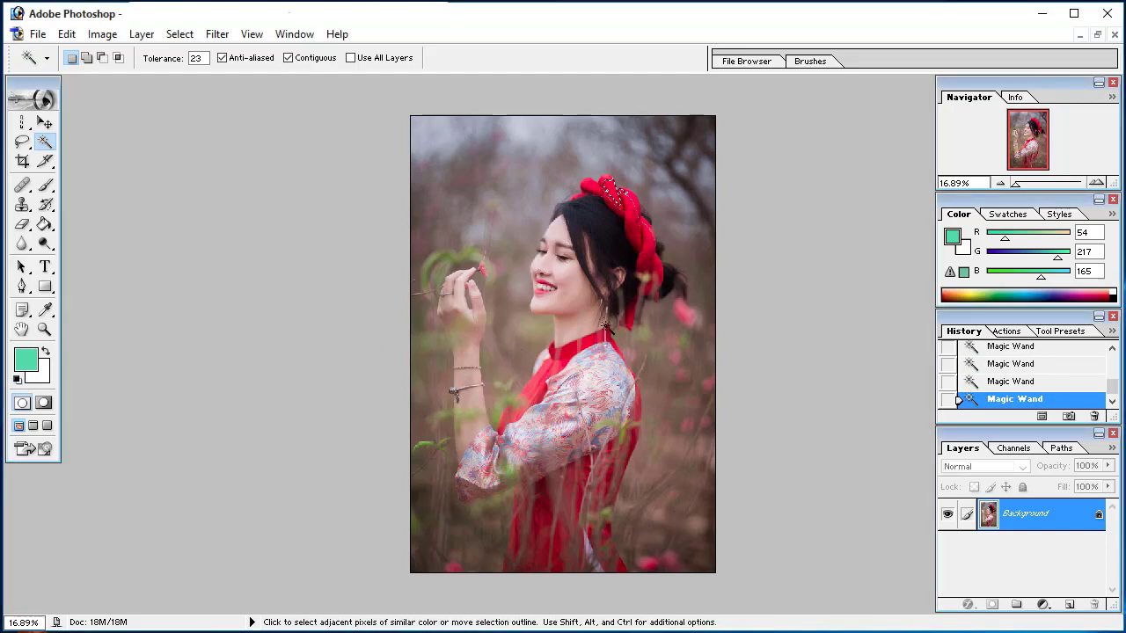